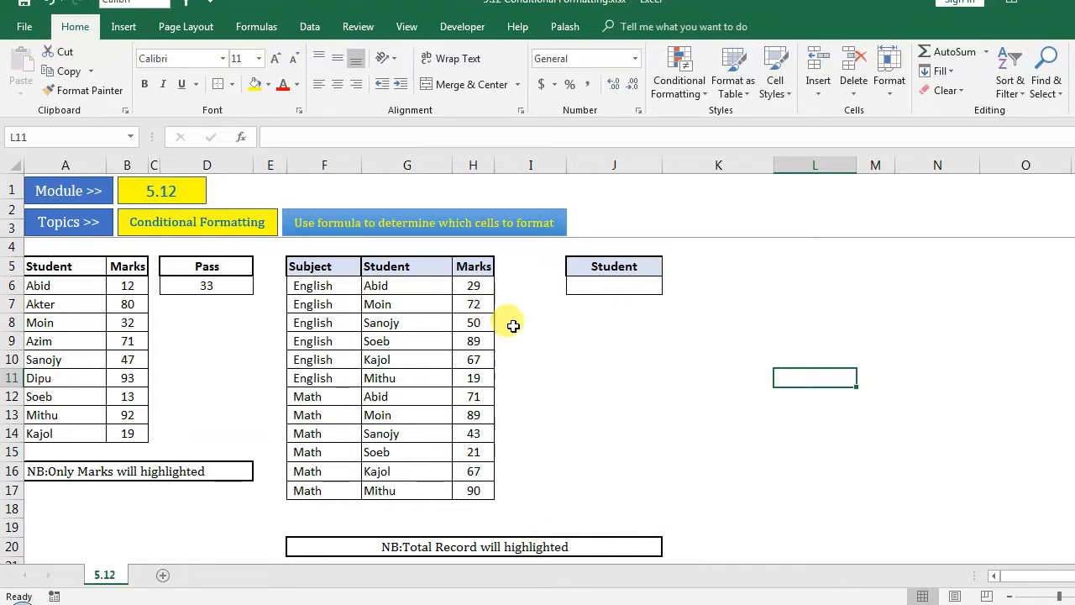
Examine the student marks table in A5:B14 and the pass mark in D6
left_click(588, 339)
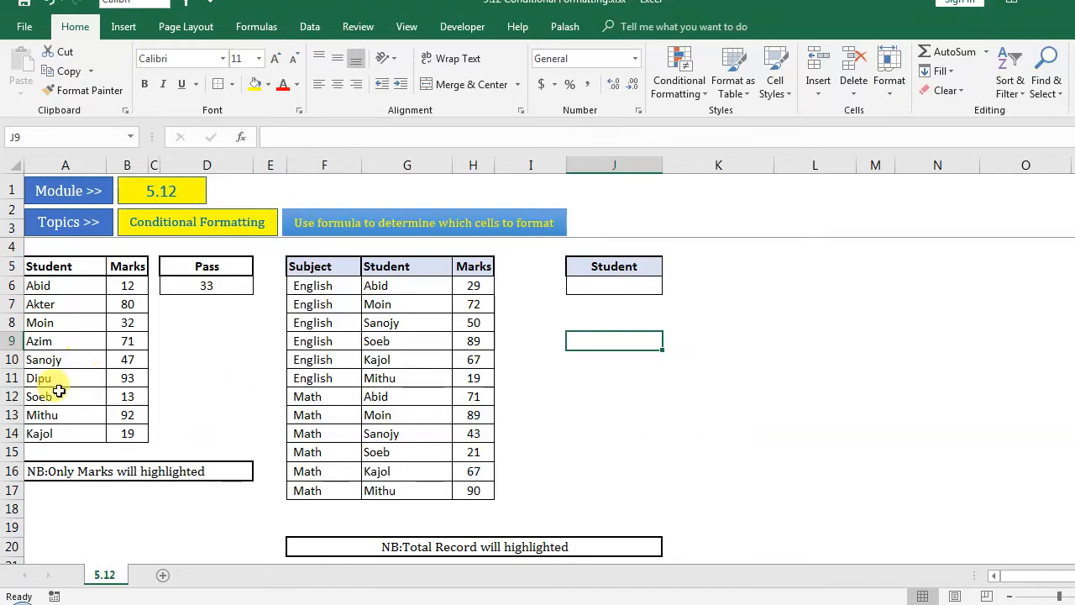
left_click(191, 391)
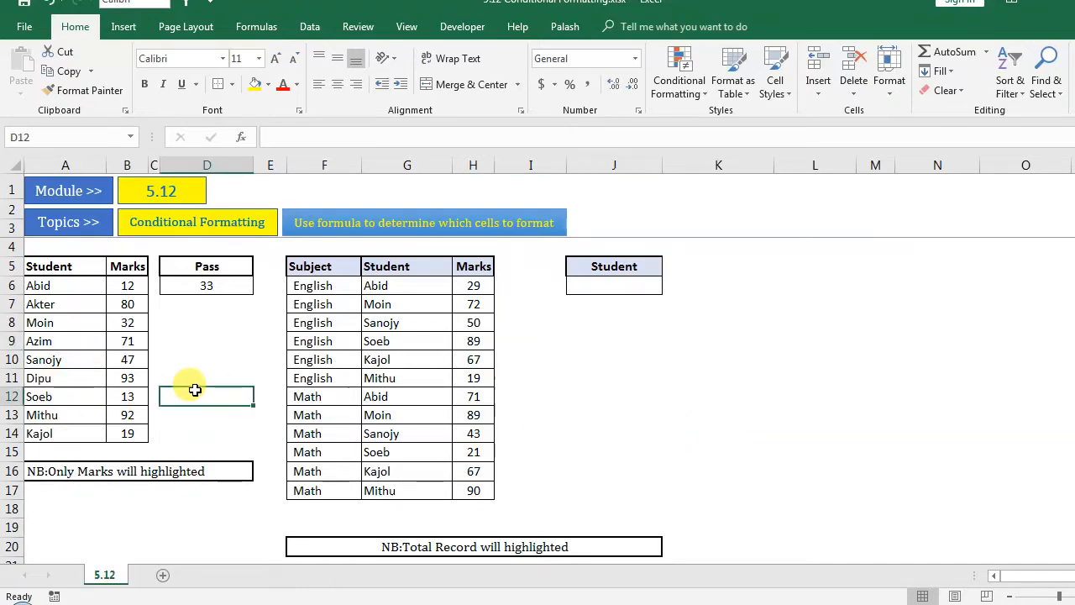
left_click(73, 274)
left_click_drag(73, 274, 126, 432)
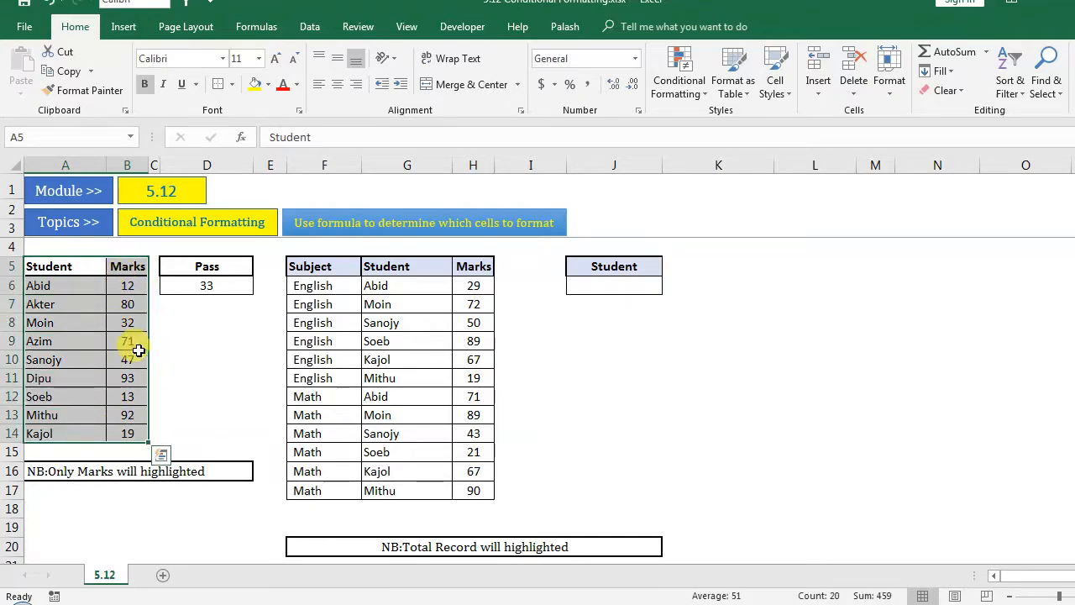
left_click_drag(137, 287, 151, 437)
left_click(183, 427)
left_click_drag(128, 288, 132, 435)
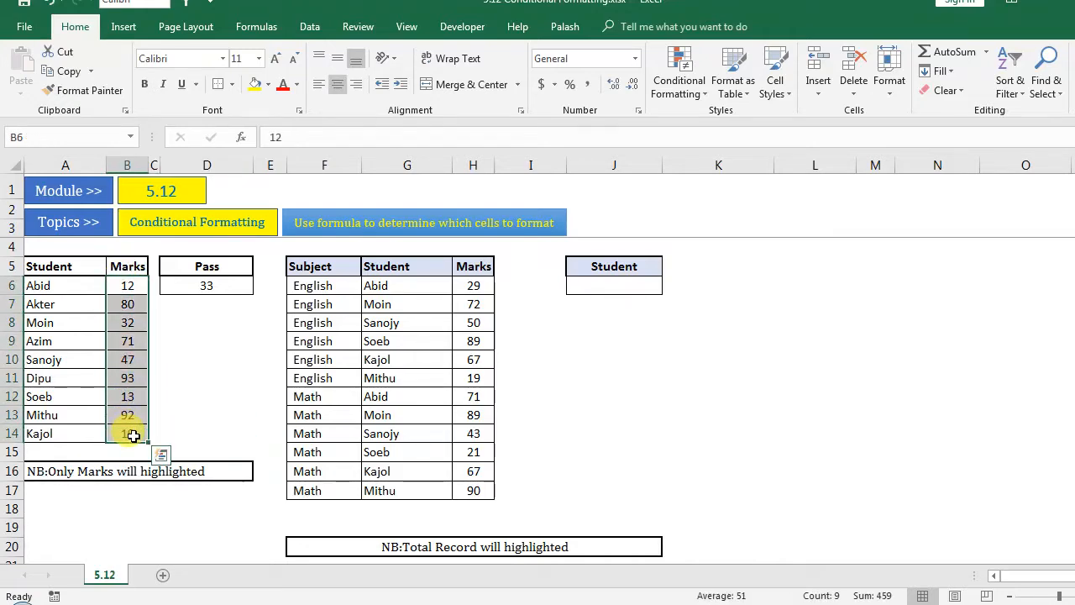
left_click(225, 289)
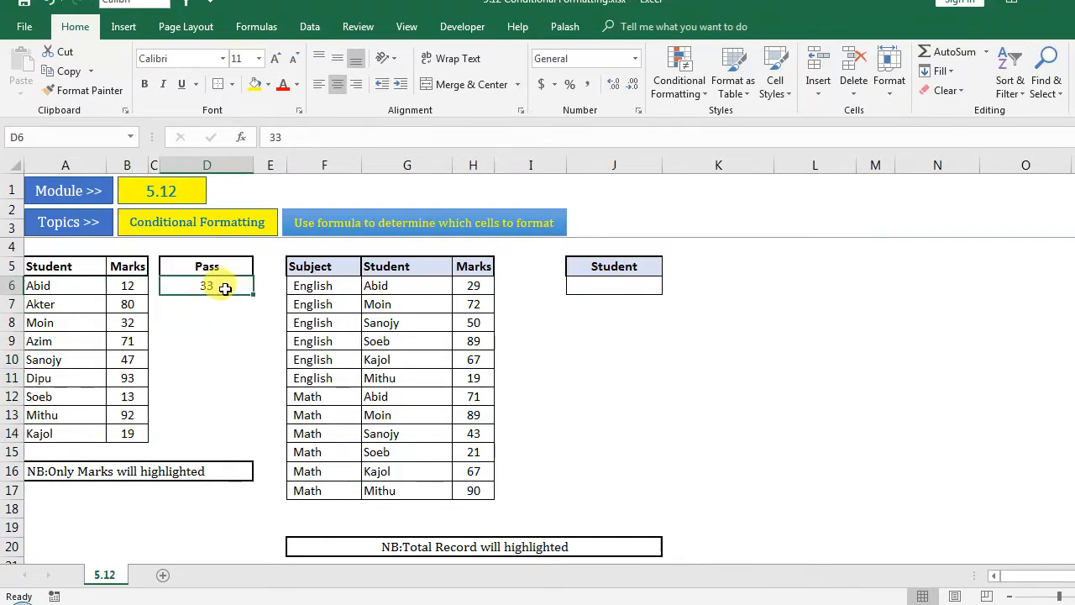
Start a new conditional formatting rule for the marks in B6:B14, using a formula to determine which cells to format
left_click_drag(132, 285, 126, 431)
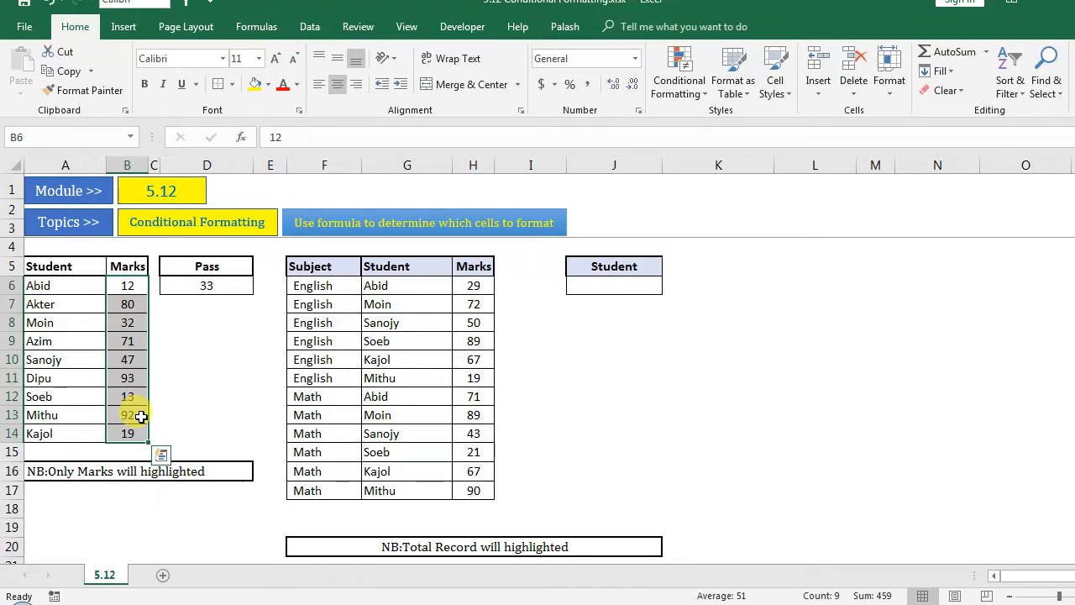
left_click(672, 100)
mouse_move(720, 122)
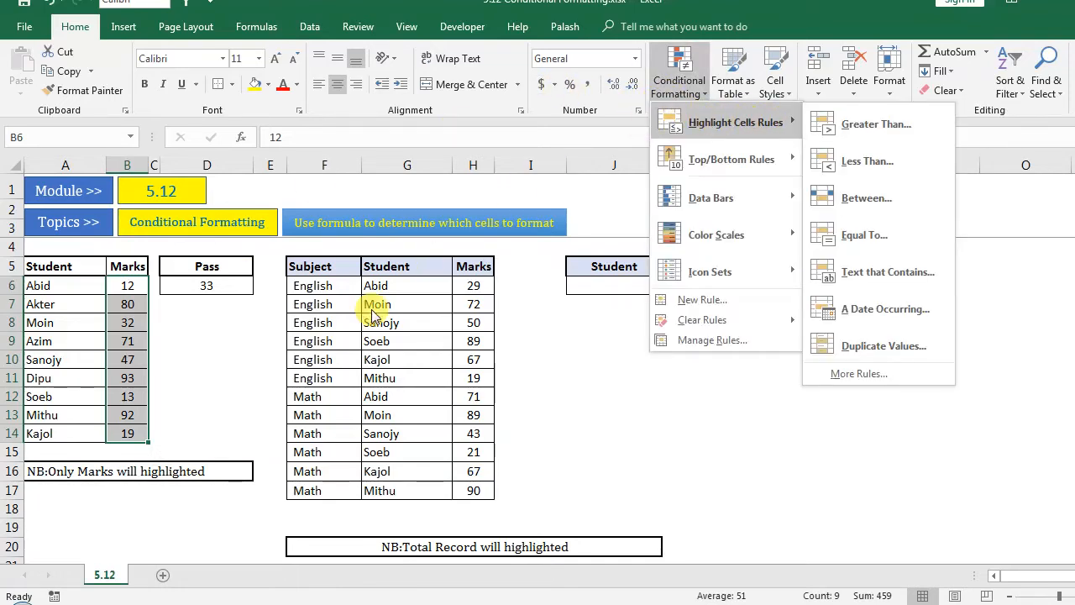
left_click(162, 378)
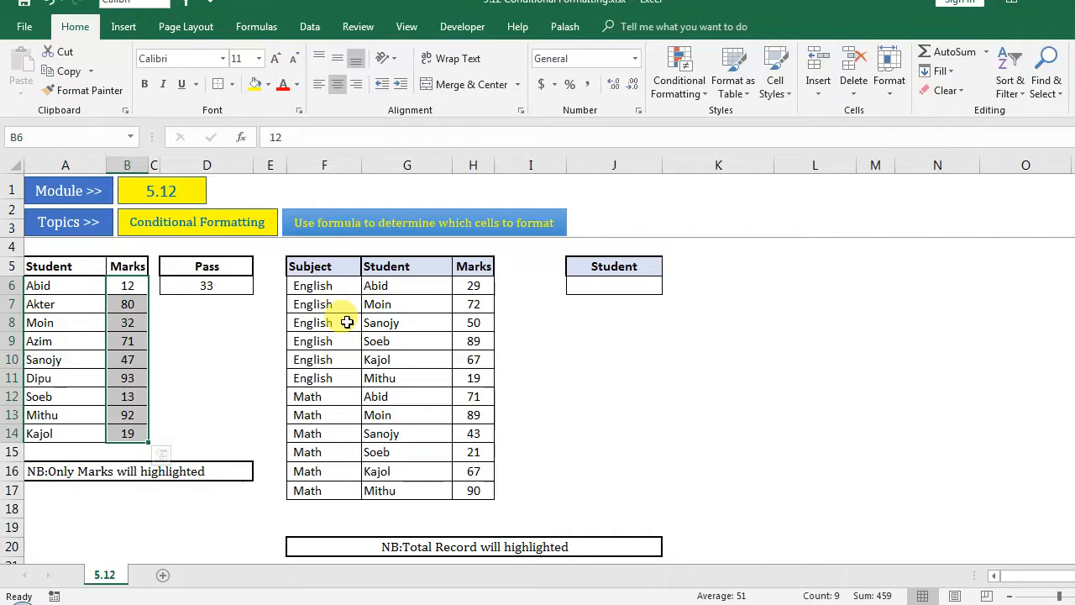
key("alt")
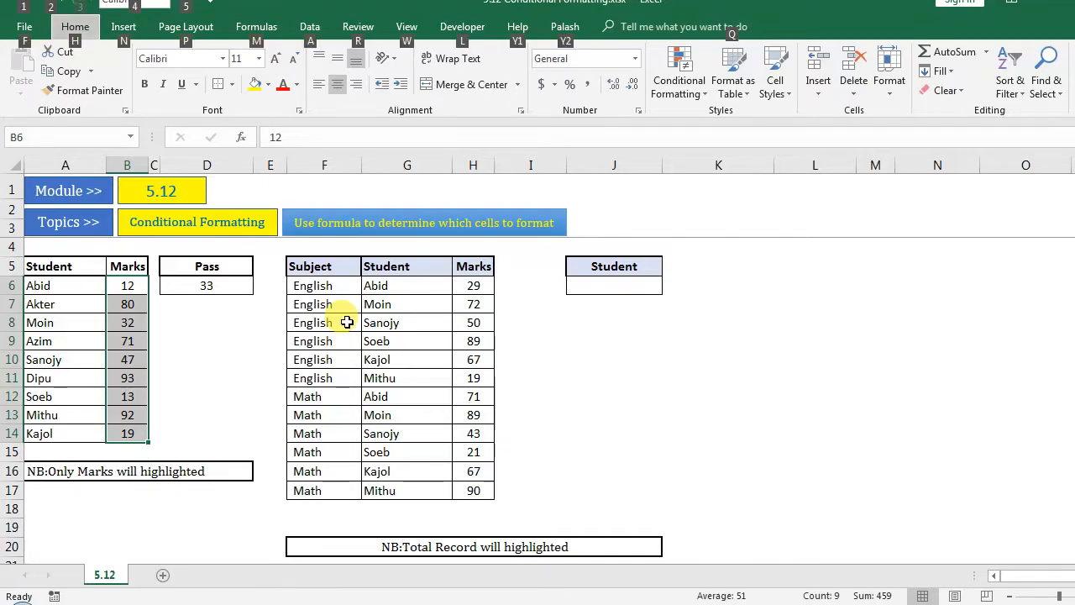
key("h")
key("l")
key("n")
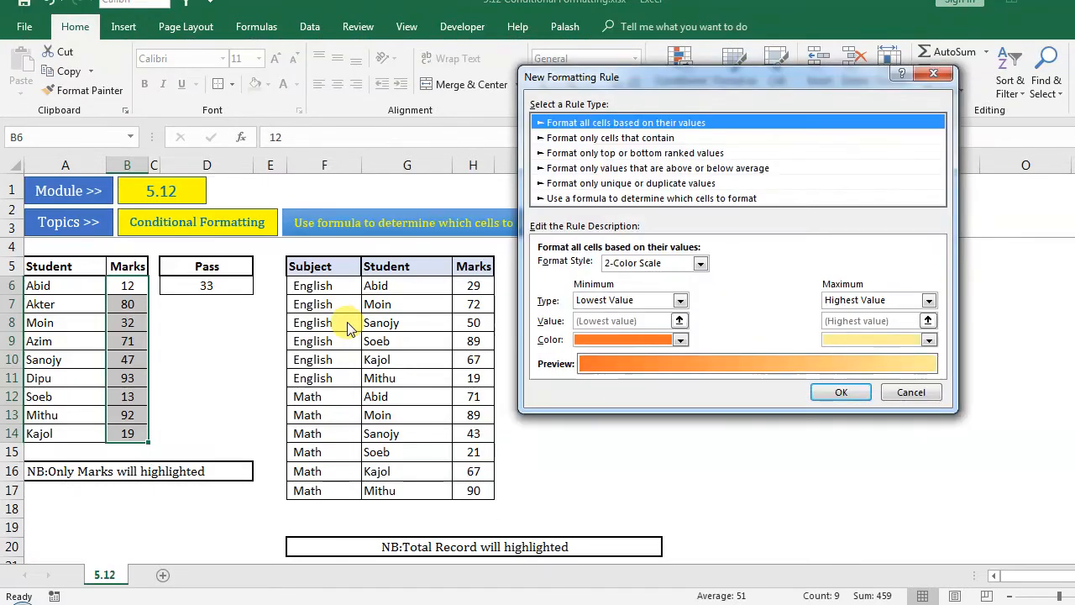
left_click_drag(705, 80, 750, 52)
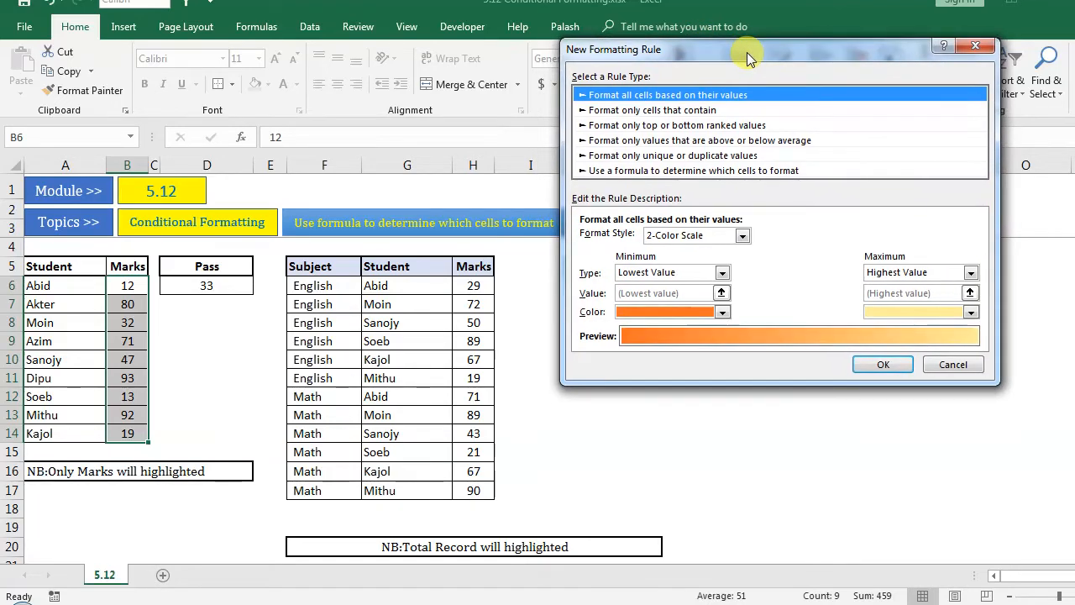
left_click(646, 171)
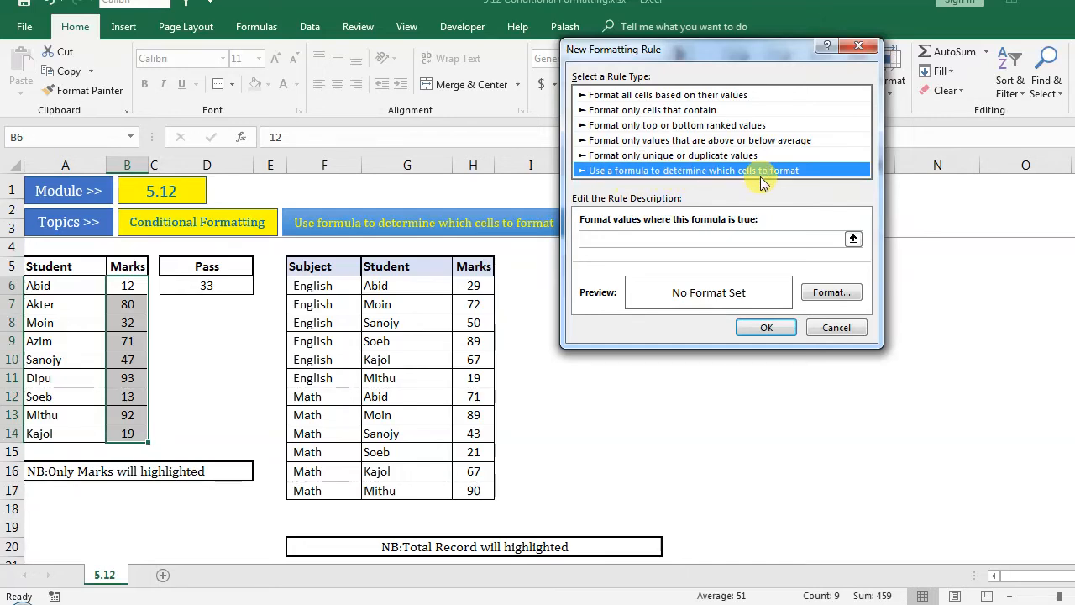
Enter =B6<33 as the rule's formula, with a relative reference to the first mark
left_click(605, 240)
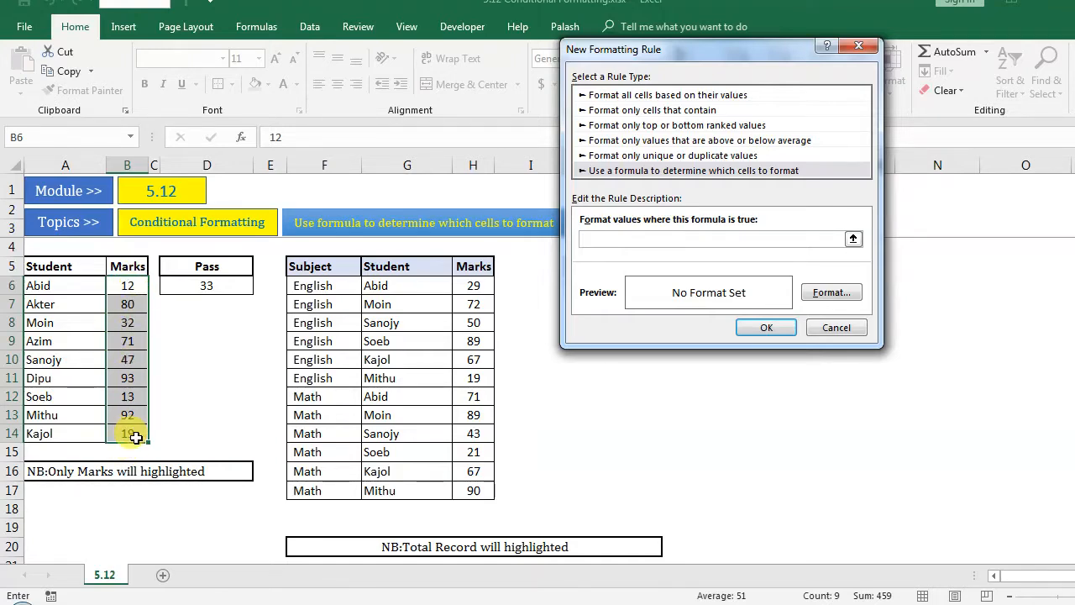
left_click(667, 240)
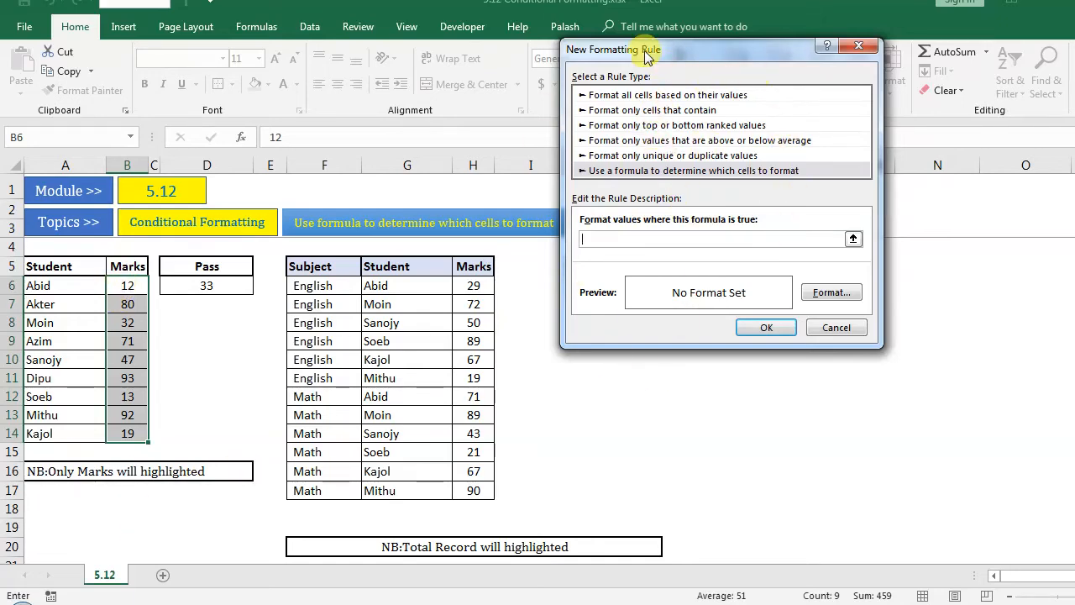
left_click_drag(720, 66, 741, 73)
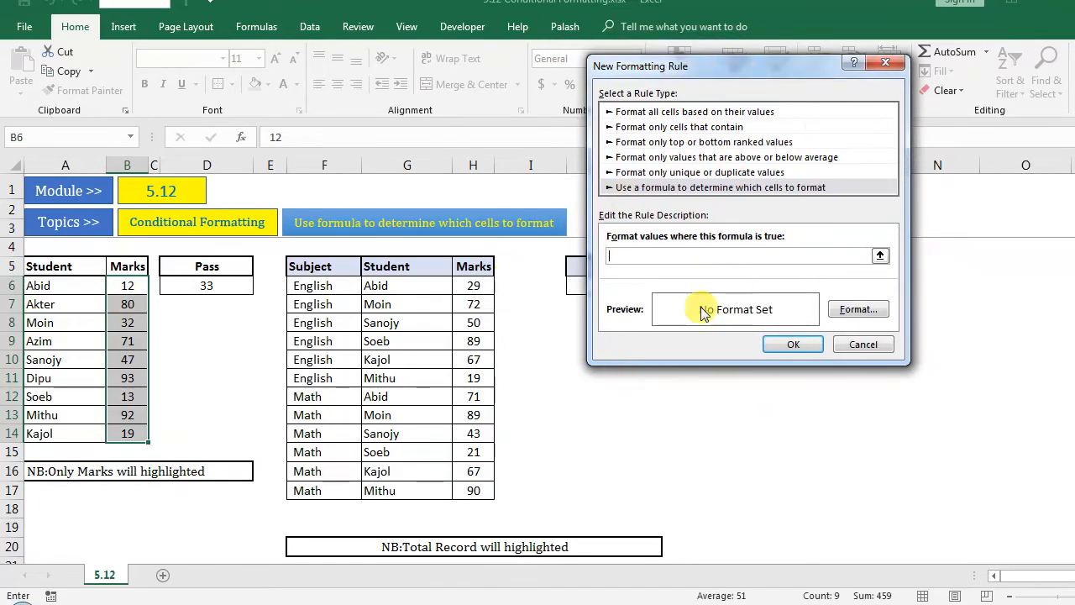
left_click(646, 188)
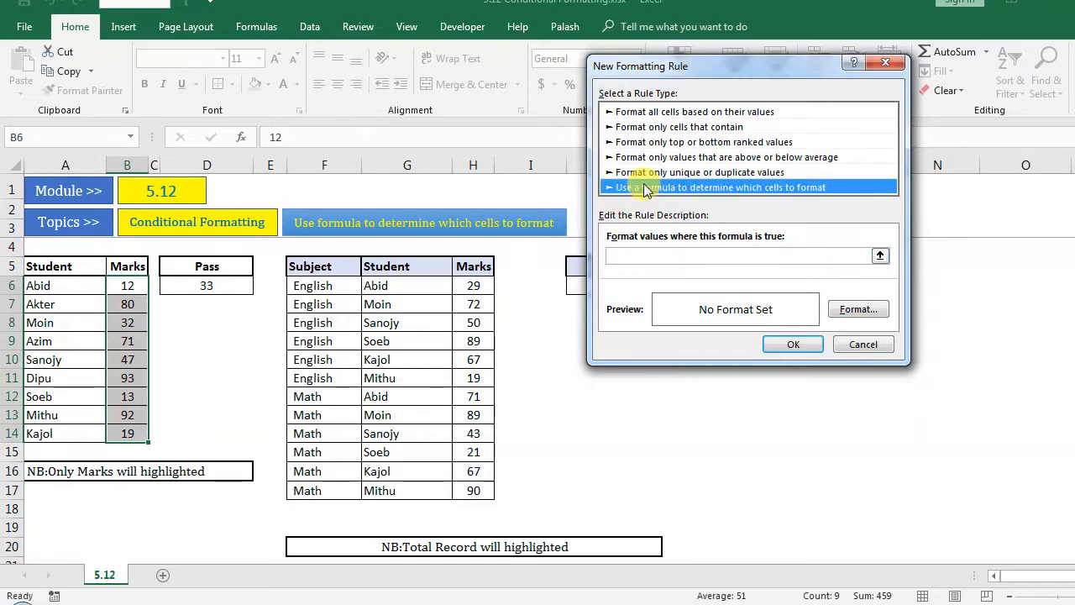
left_click(624, 256)
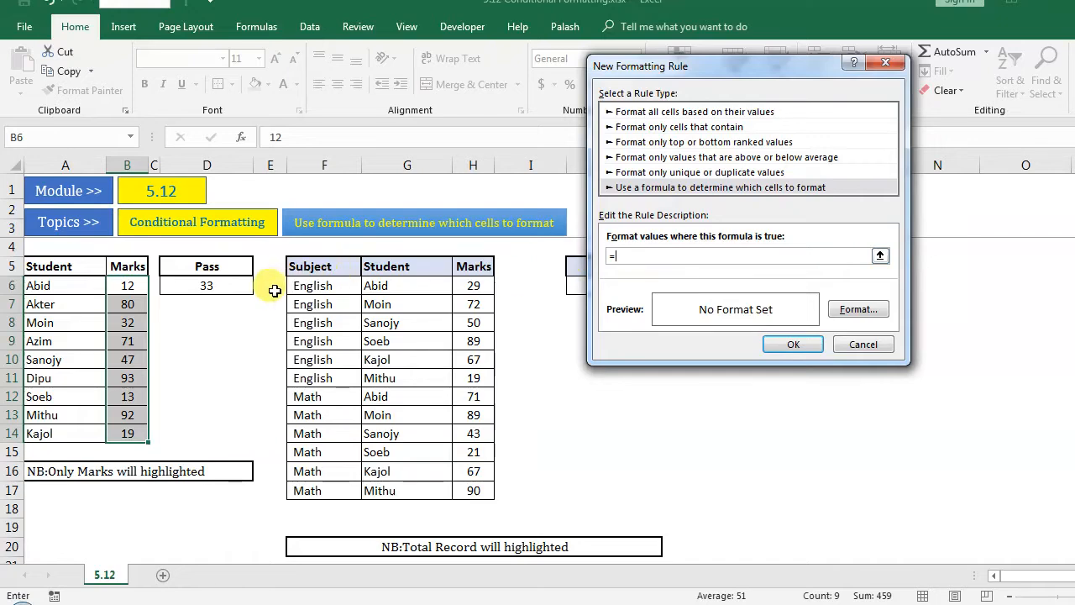
left_click(128, 288)
key("F4")
key("F4")
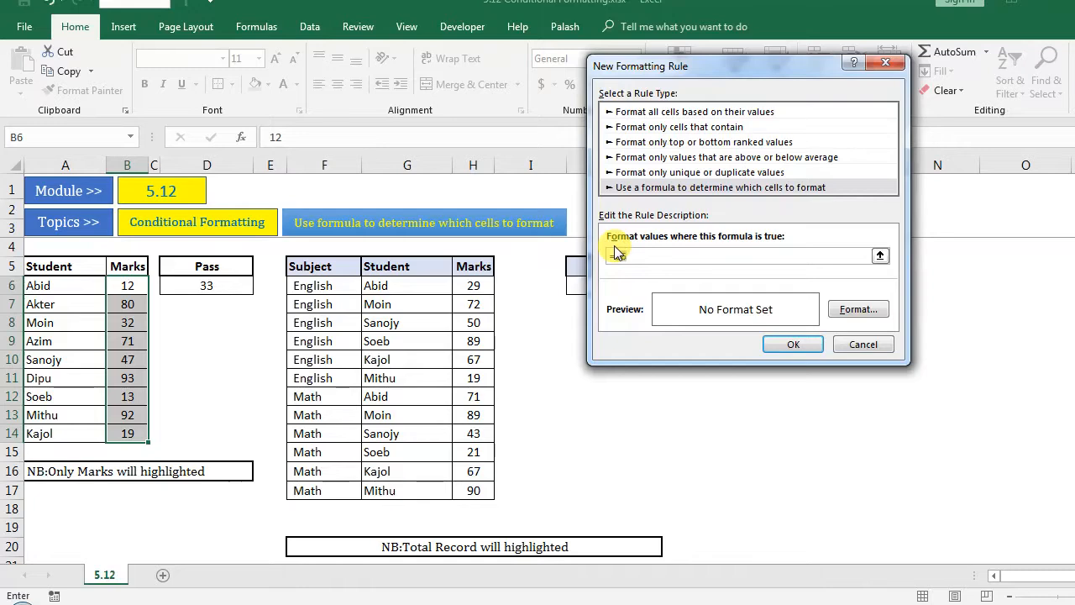
type("B6")
key("F4")
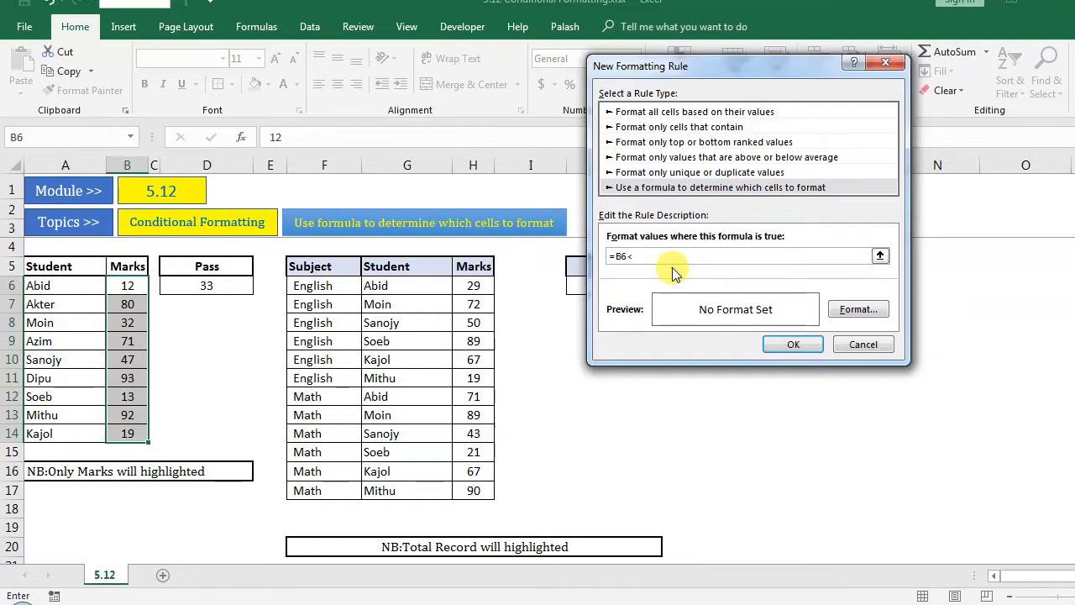
type("33")
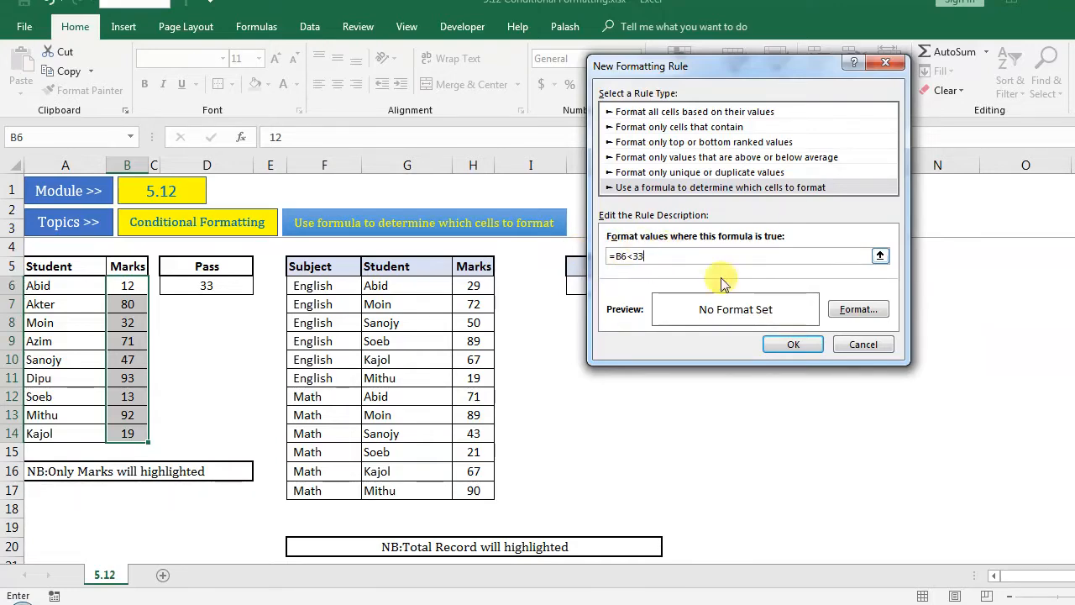
Give the rule an orange background fill and apply it to the selected marks
left_click(851, 317)
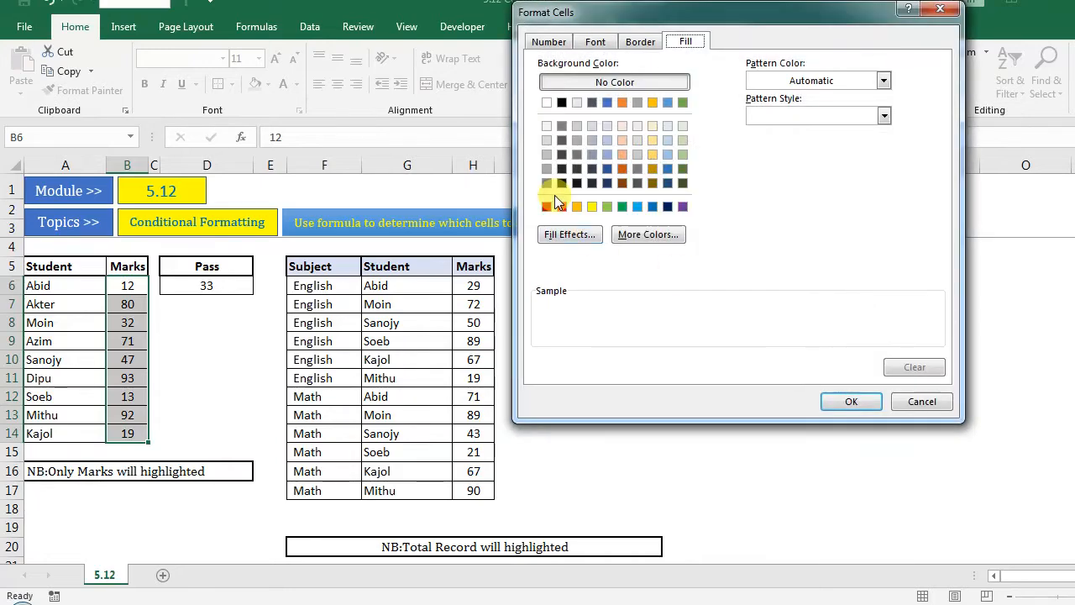
left_click(608, 207)
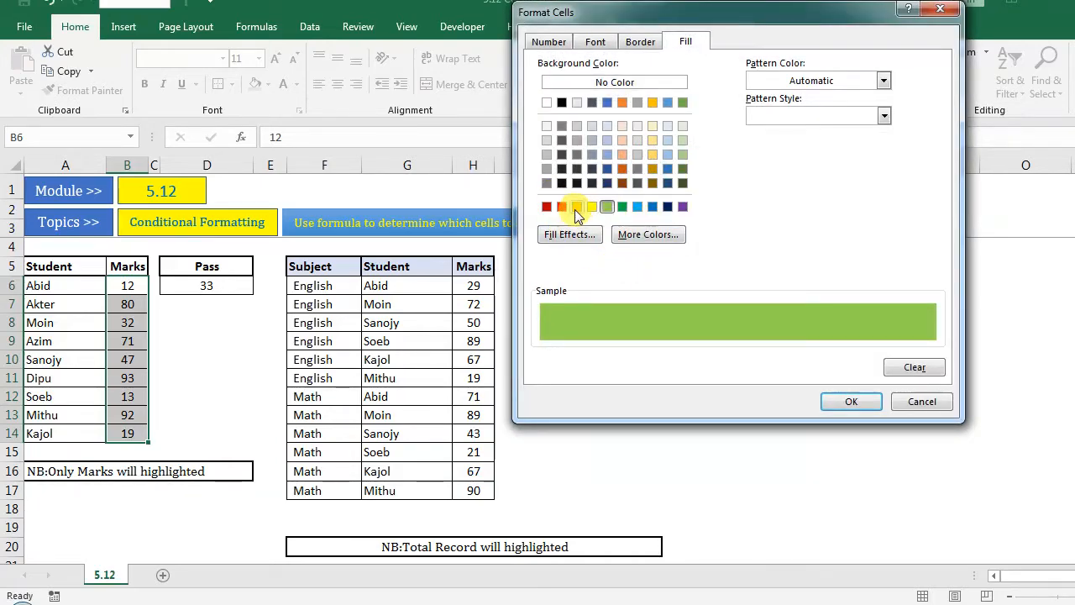
left_click(576, 207)
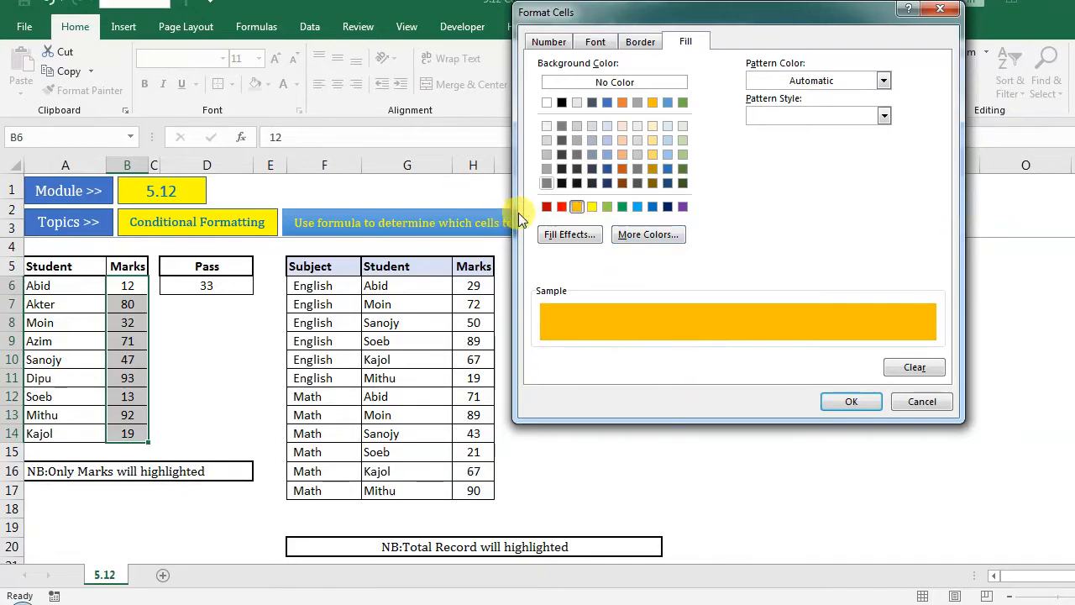
left_click(858, 401)
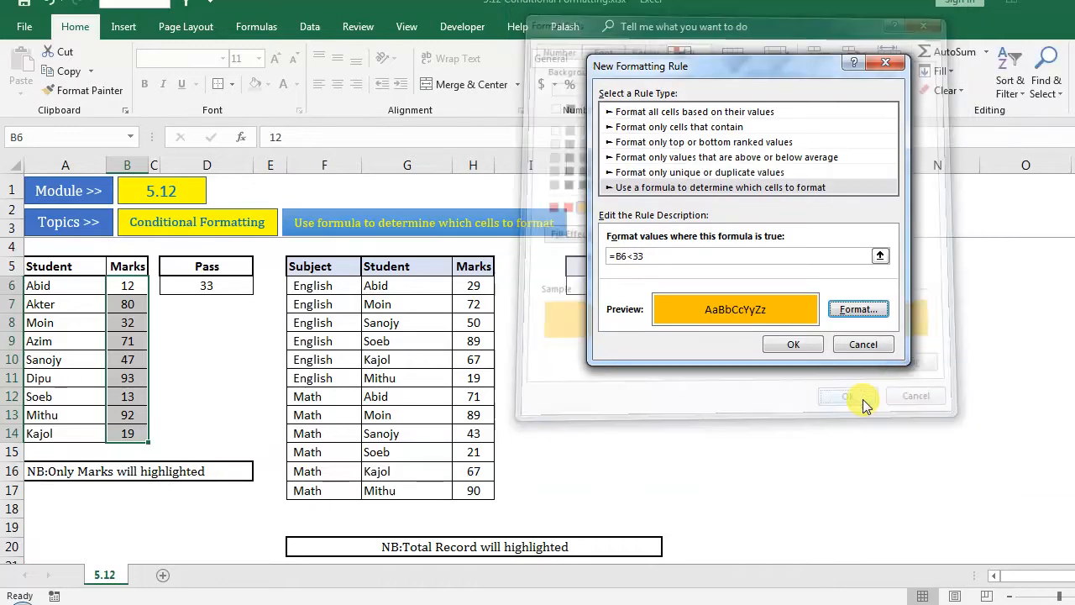
left_click(810, 345)
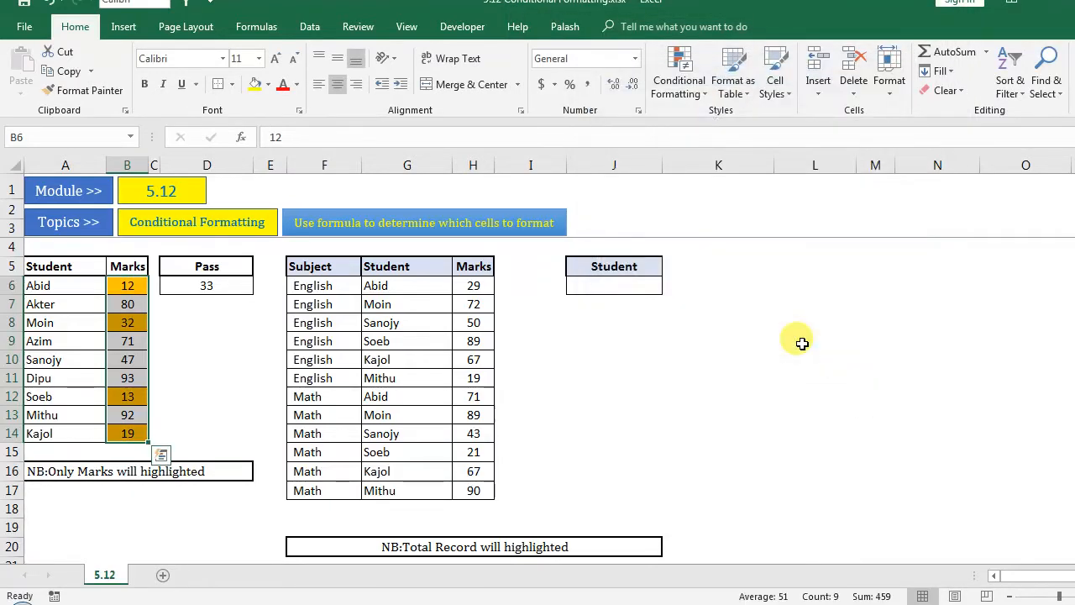
Test the rule at the pass mark by setting the mark in B10 to 33, and check it against the highlighted marks
left_click(216, 357)
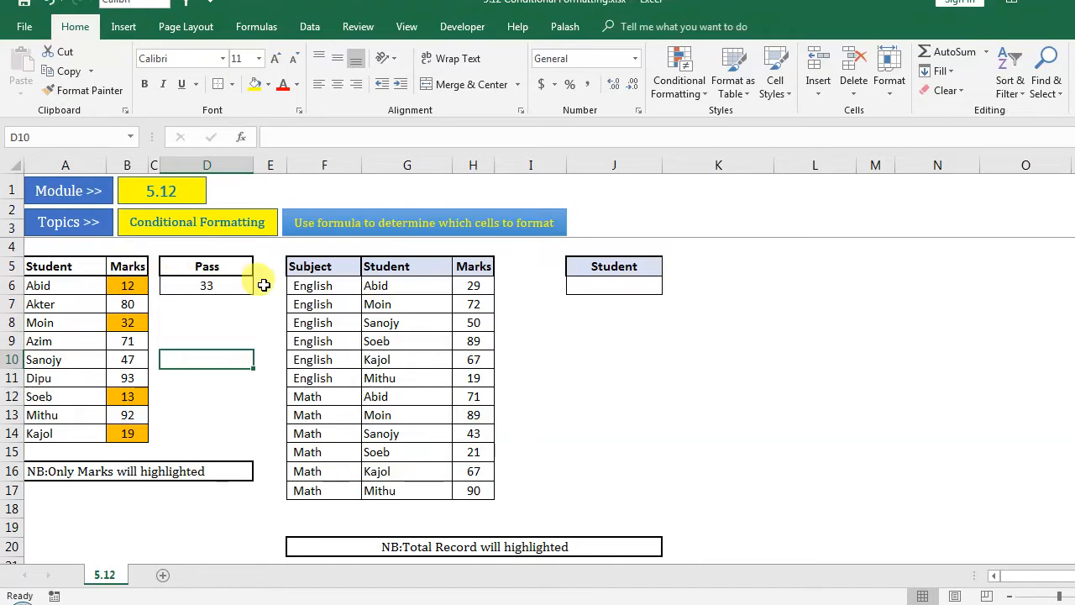
left_click(124, 326)
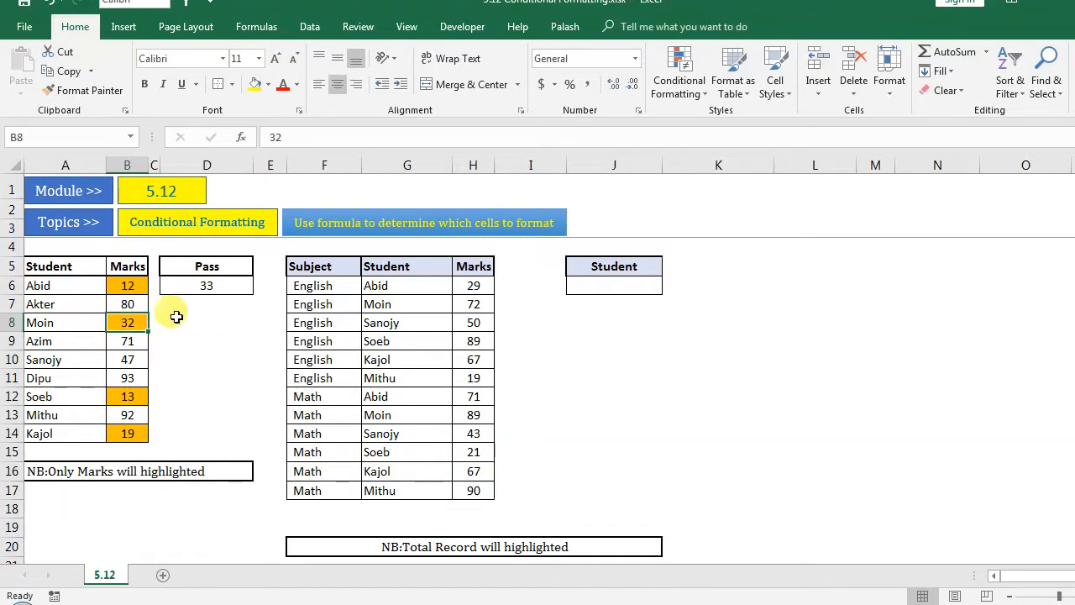
left_click(126, 400)
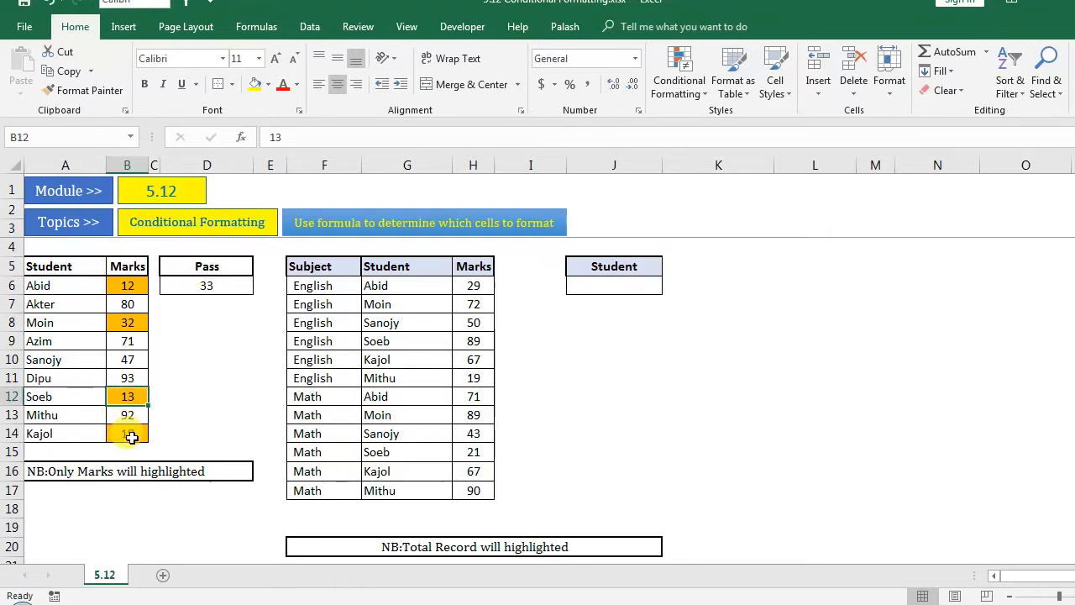
left_click(134, 435)
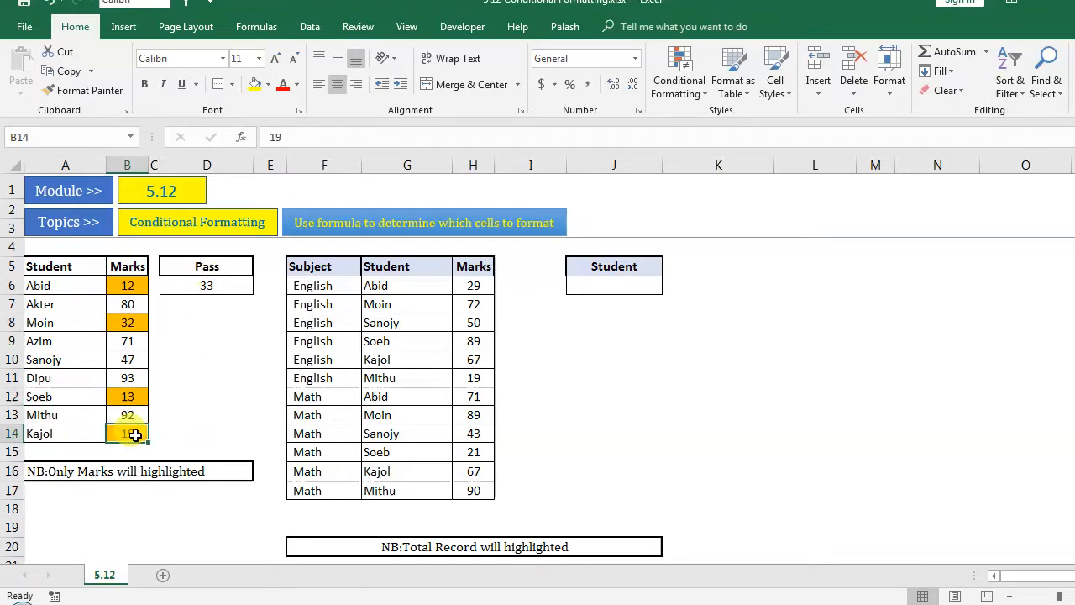
left_click(131, 358)
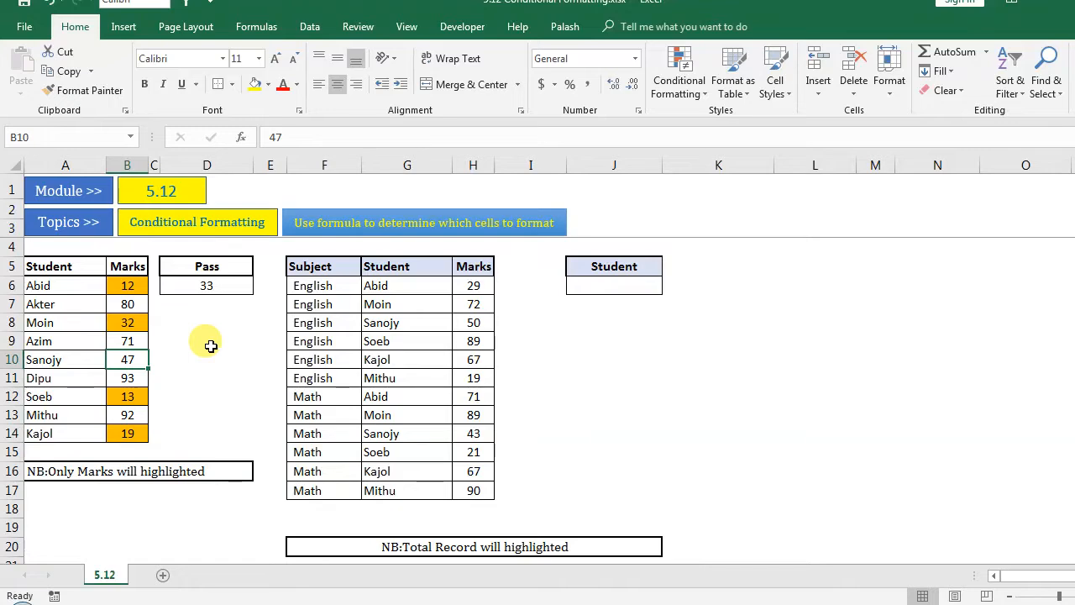
type("33")
key("Return")
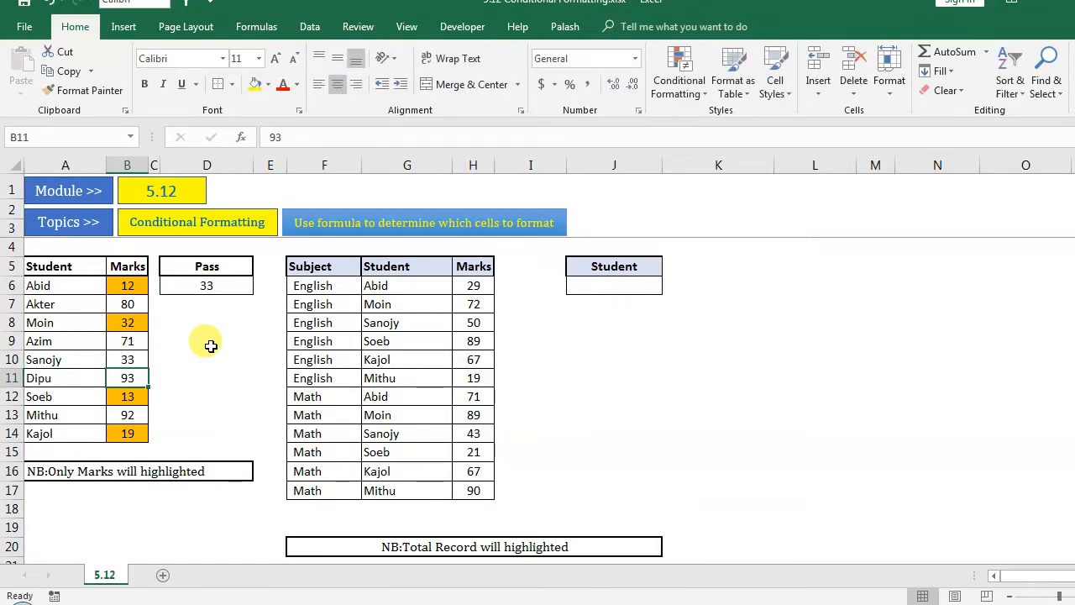
left_click(131, 359)
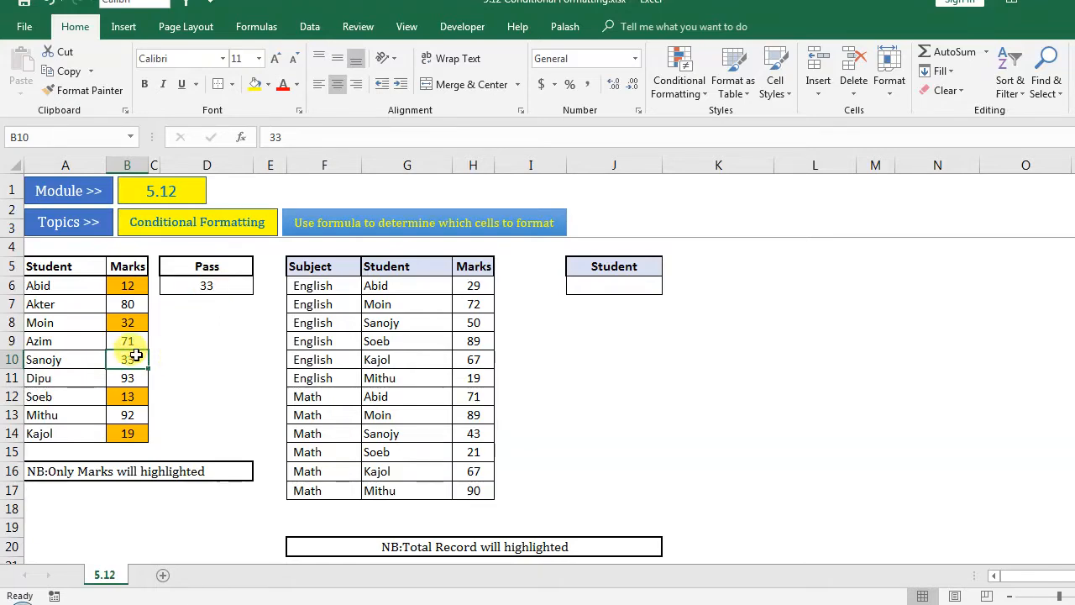
left_click(134, 323)
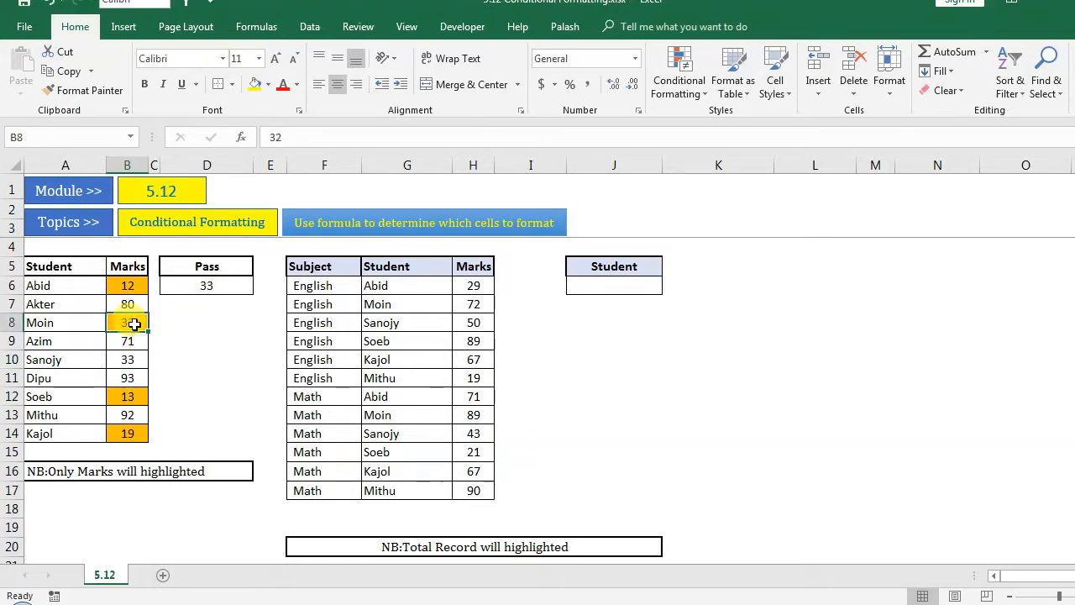
left_click(178, 338)
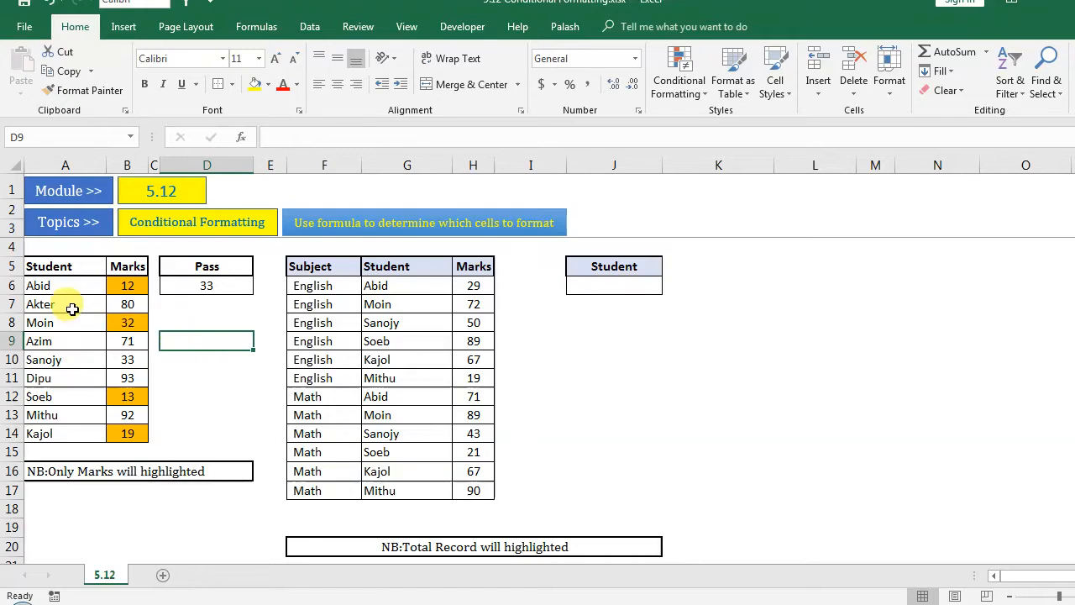
left_click_drag(53, 269, 223, 452)
left_click(652, 409)
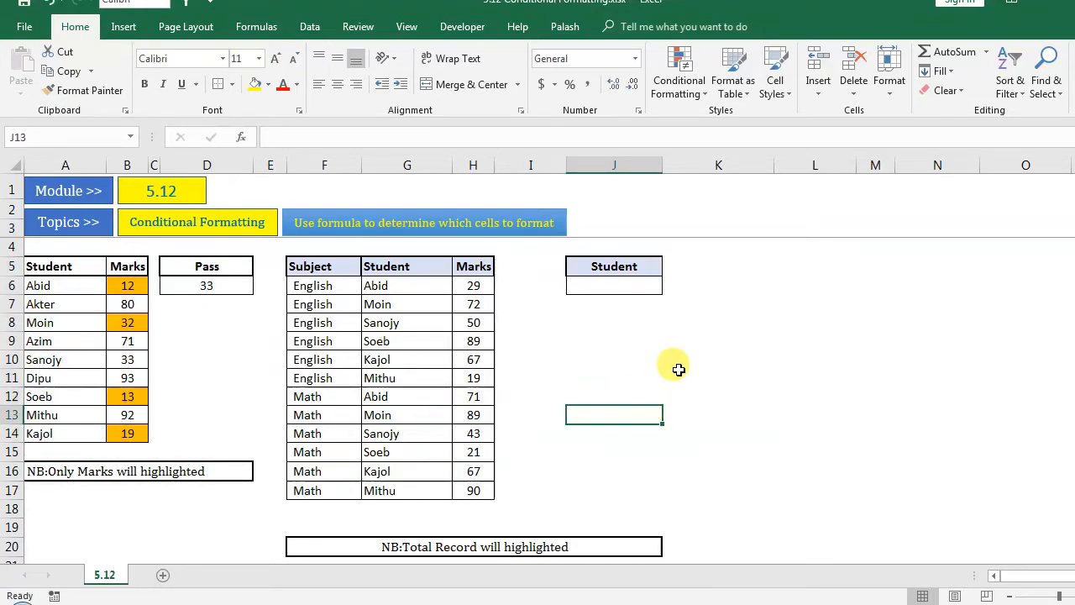
Examine the Subject, Student and Marks columns in F5:H17, the first student's English and Math records, and the Student input cell J6
left_click(776, 333)
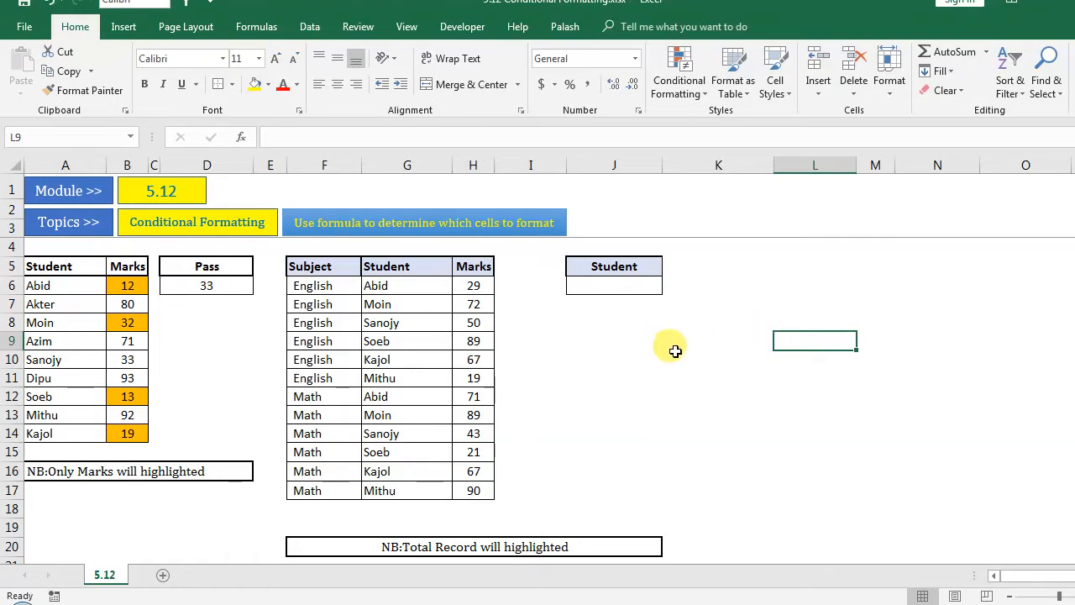
left_click(707, 410)
left_click_drag(298, 267, 484, 491)
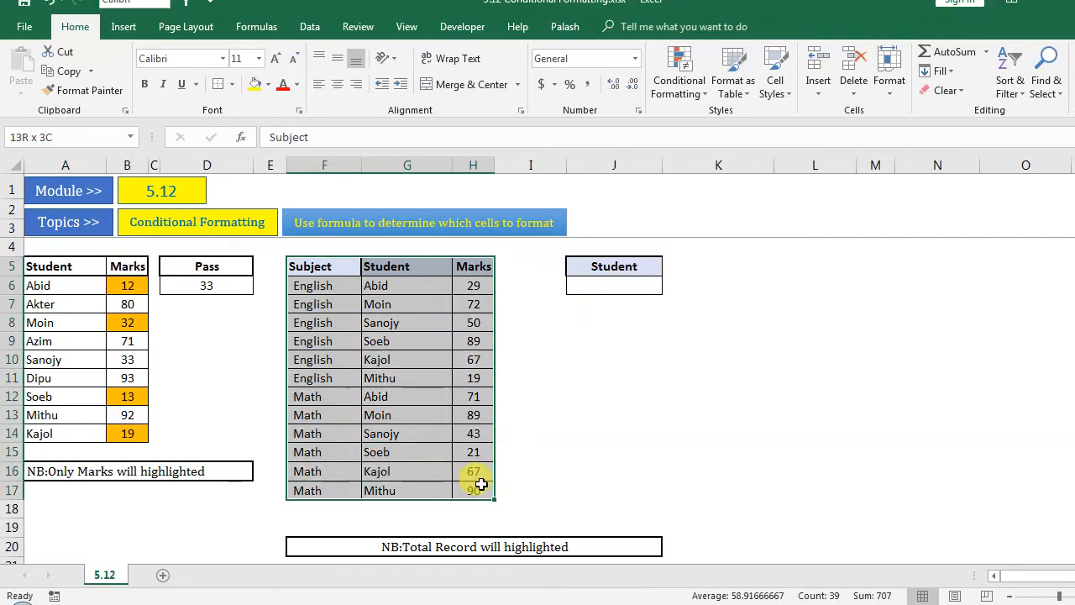
left_click_drag(334, 285, 349, 410)
left_click_drag(409, 282, 401, 483)
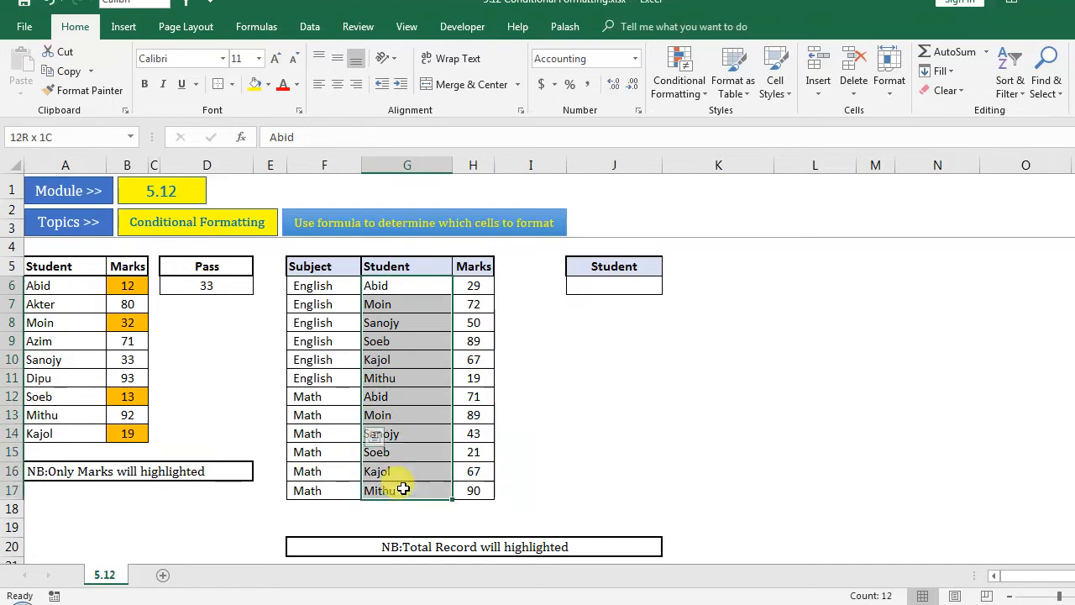
left_click_drag(474, 284, 482, 486)
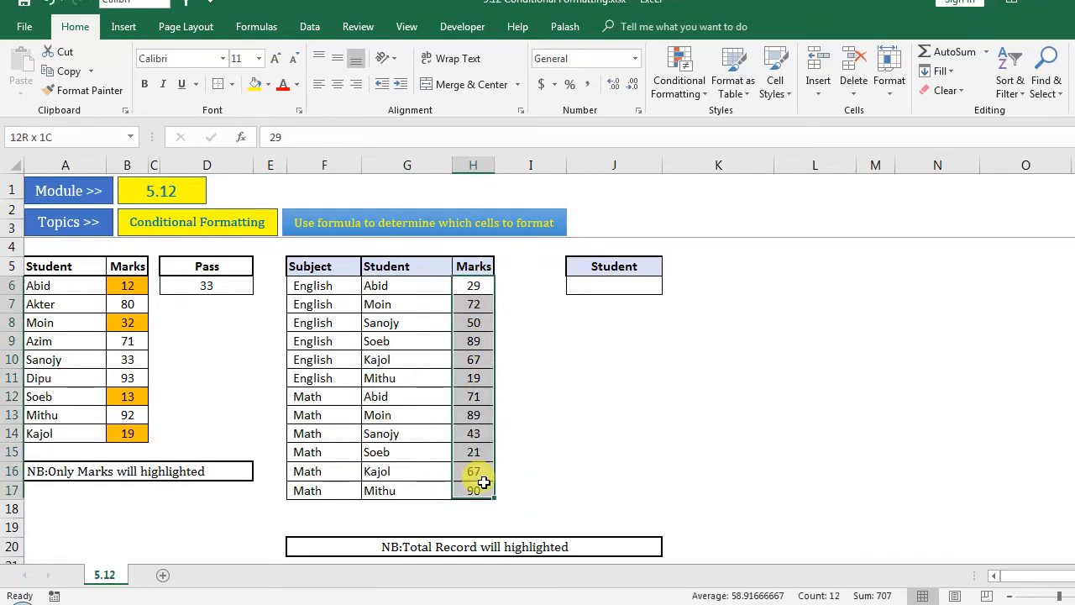
left_click(616, 433)
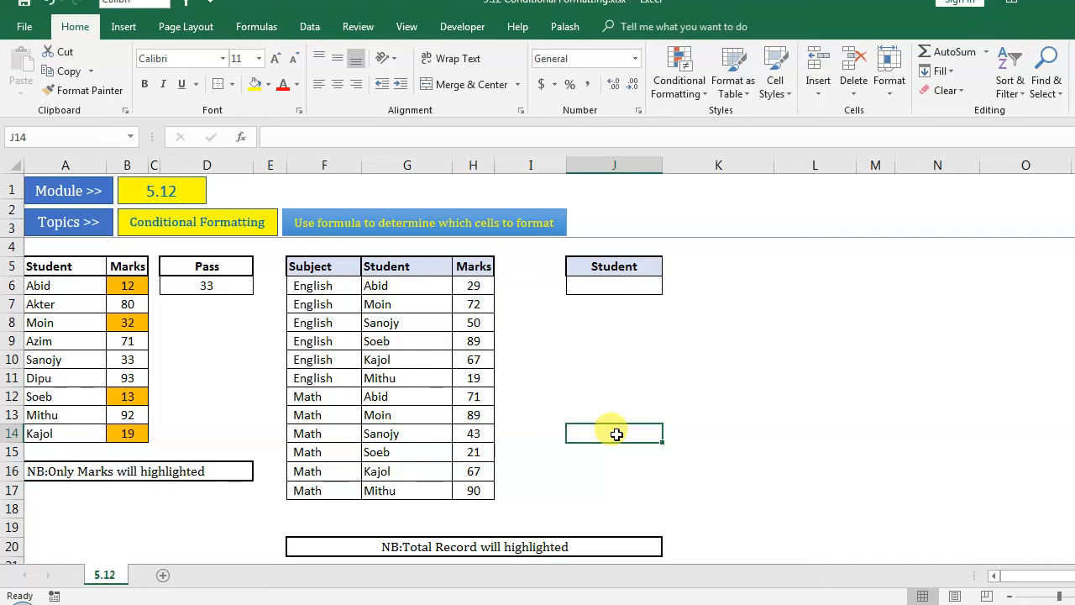
left_click(615, 285)
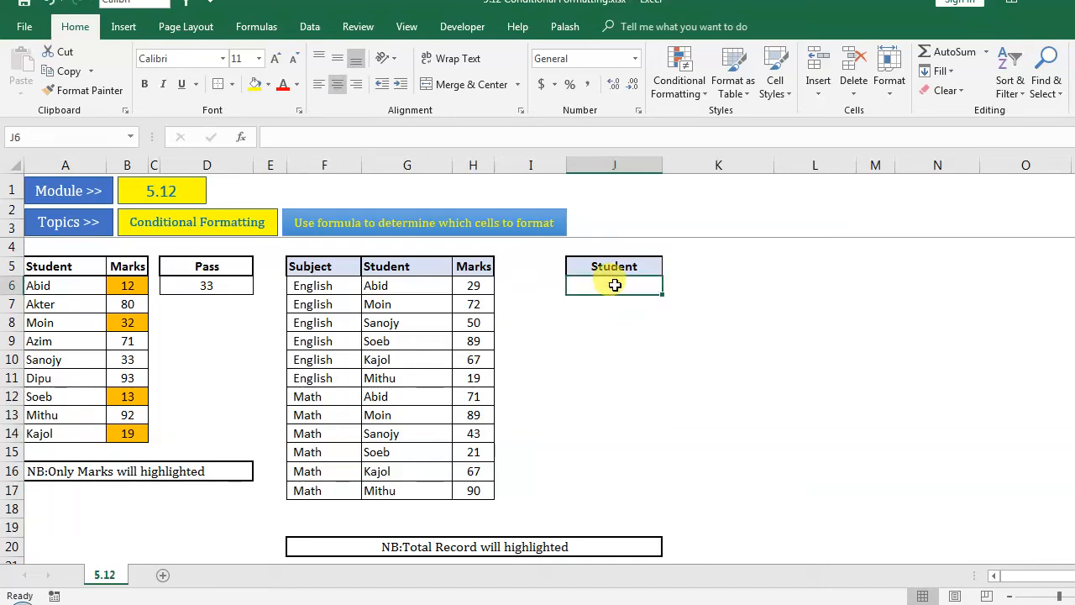
left_click_drag(306, 284, 447, 280)
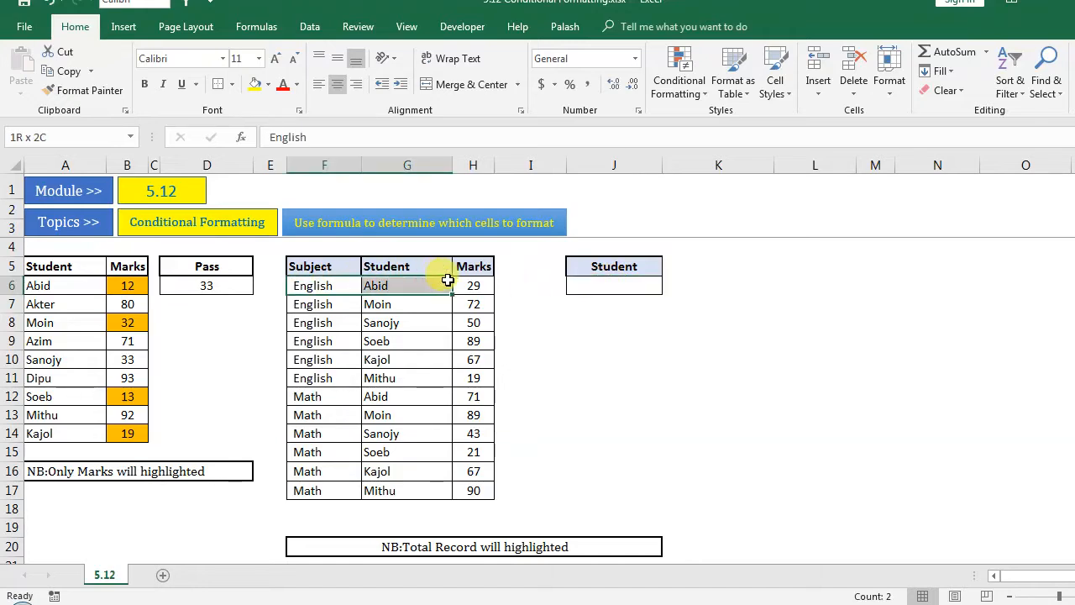
left_click(302, 283)
left_click(403, 286)
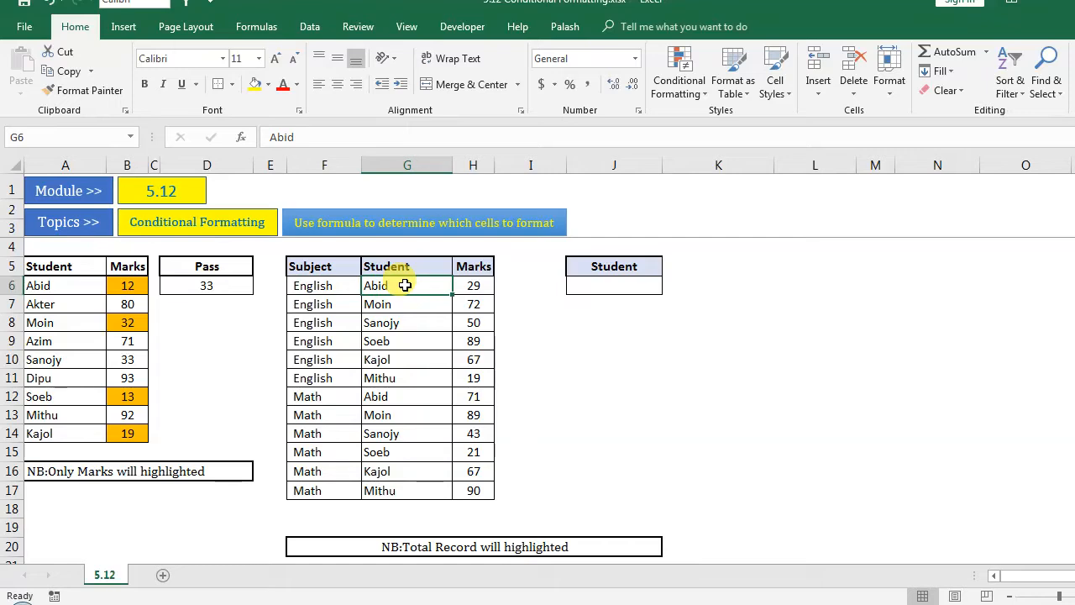
left_click_drag(311, 284, 465, 280)
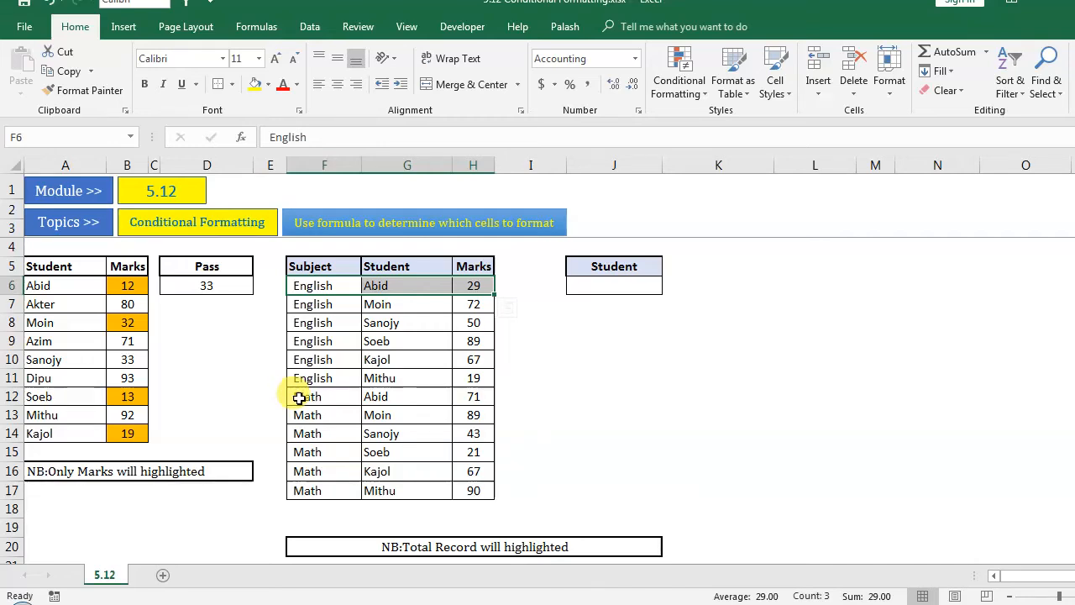
left_click_drag(298, 397, 474, 395)
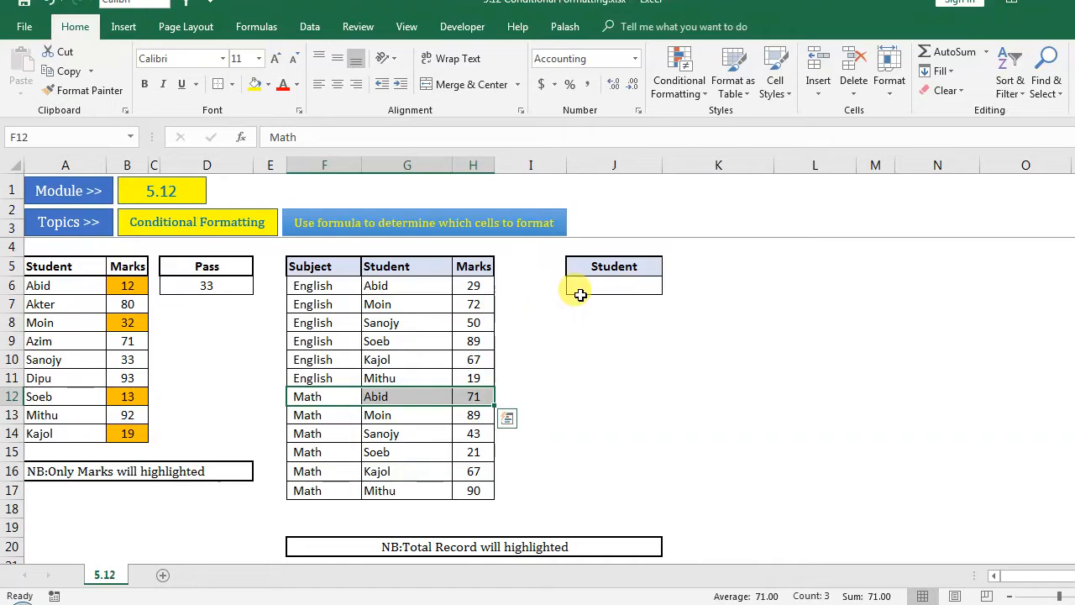
left_click(624, 284)
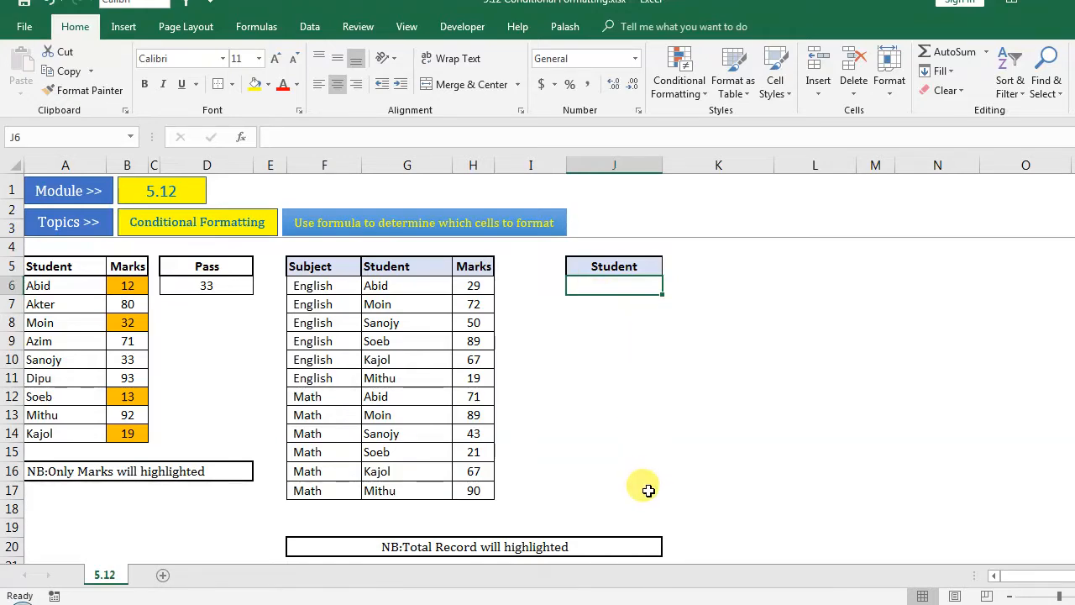
Enter 4.42 in the blank cell L10
left_click(813, 359)
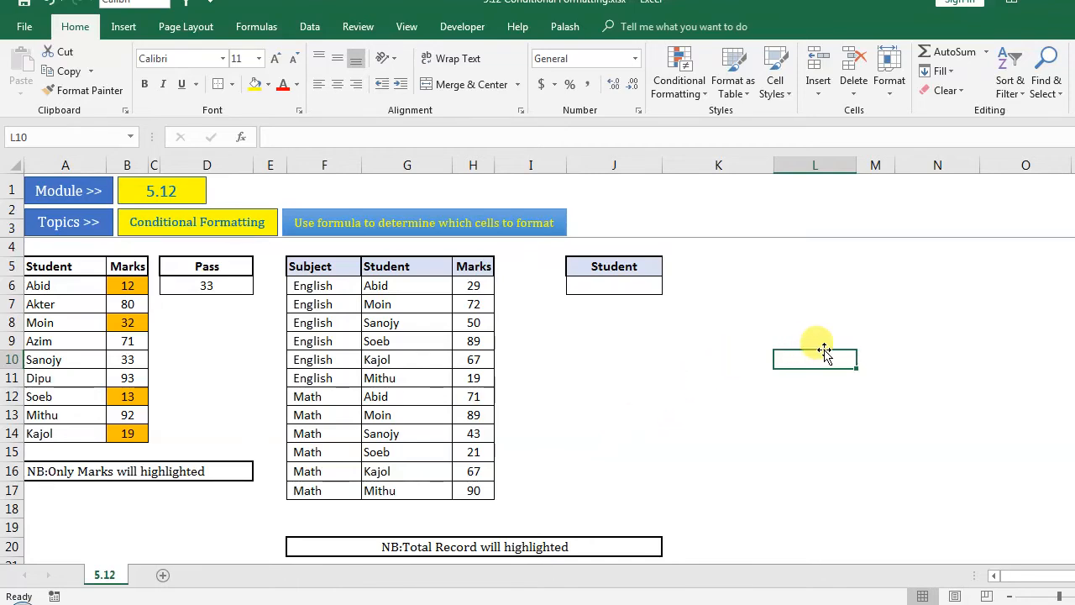
type("4.42")
key("Return")
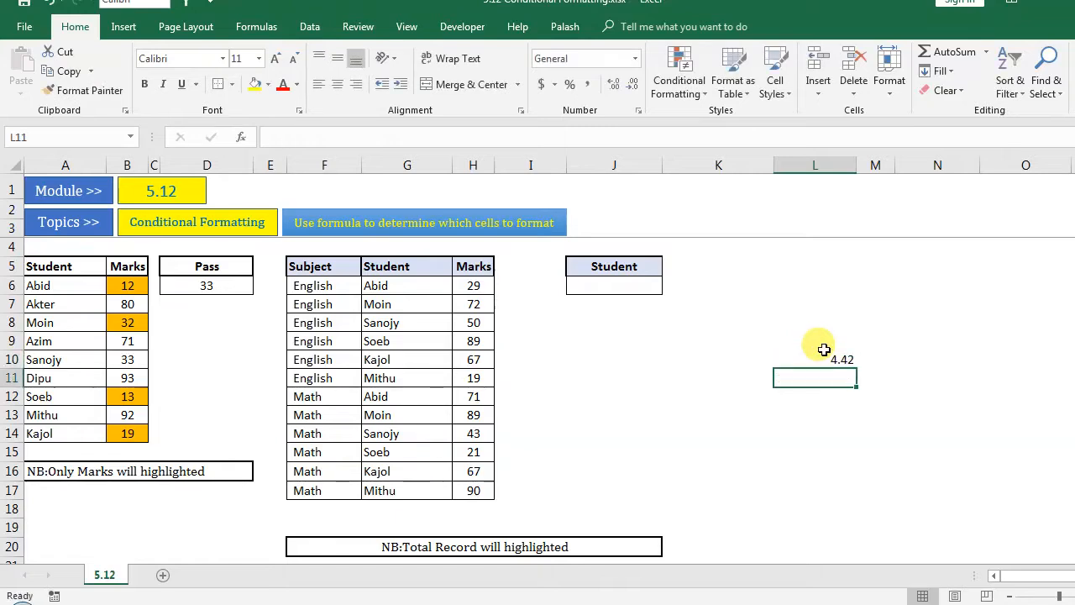
left_click(816, 357)
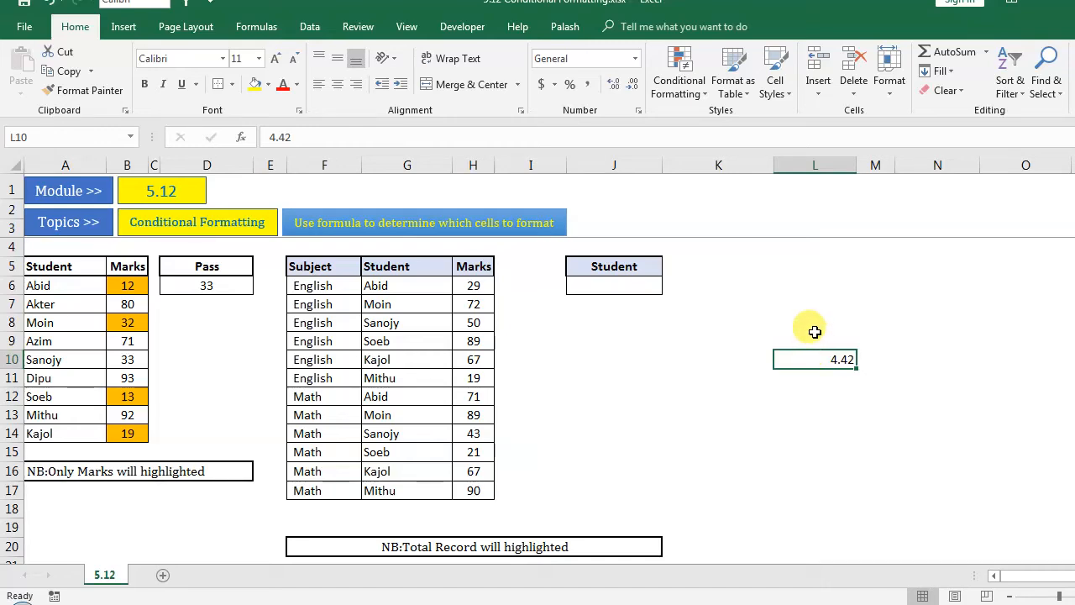
left_click_drag(814, 331, 814, 399)
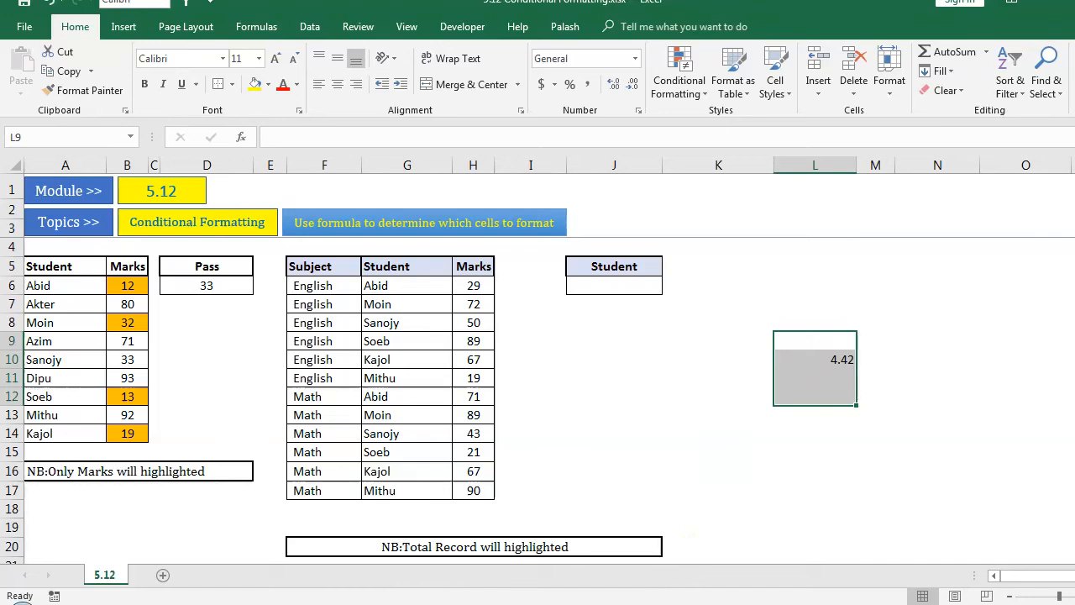
left_click(798, 469)
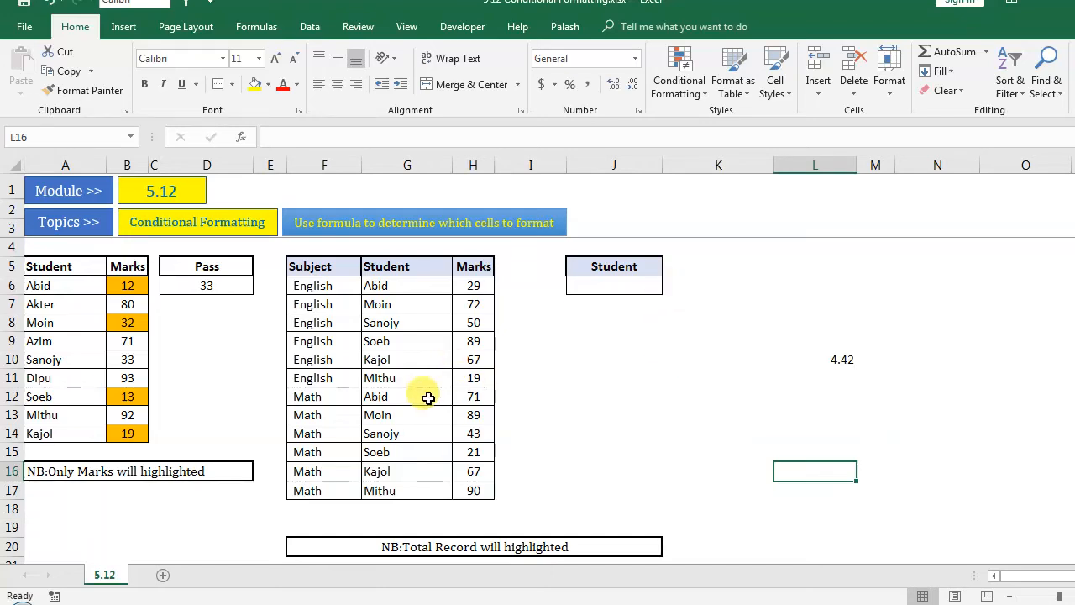
Copy the student names in G6:G17 and paste them as values starting at L7
left_click_drag(392, 286, 411, 488)
right_click(408, 367)
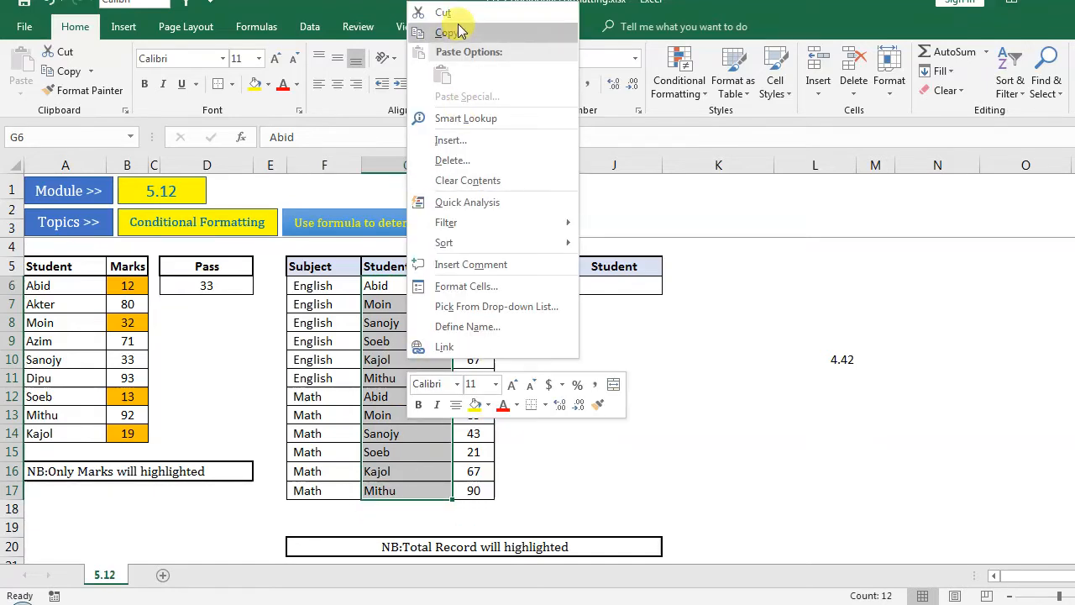
left_click(460, 34)
left_click(797, 300)
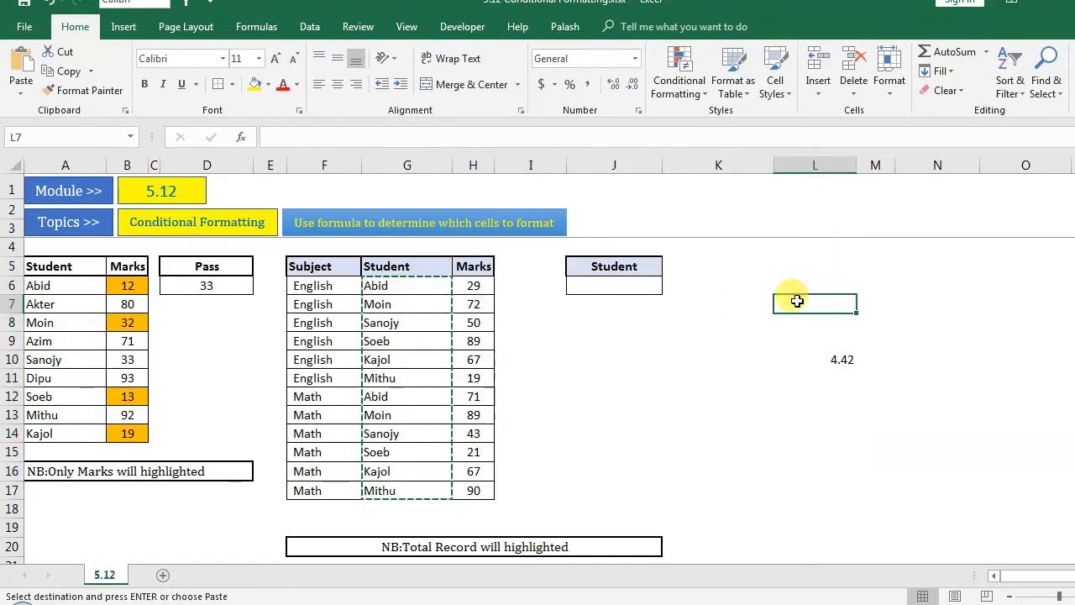
right_click(796, 301)
left_click(851, 314)
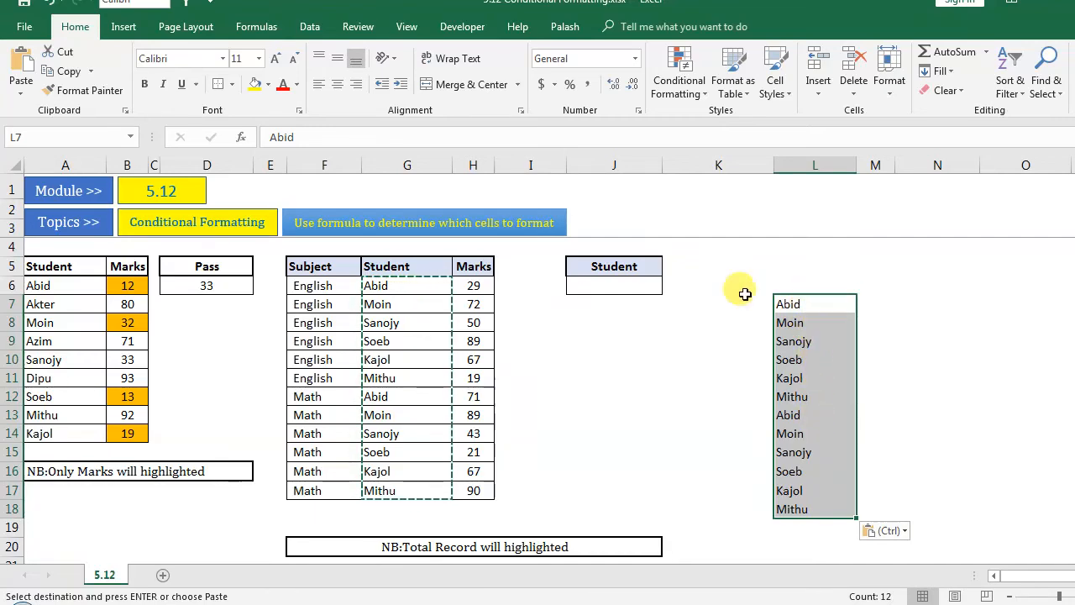
Remove the duplicate names from the pasted list in L7:L18 and check the remaining entries
left_click(307, 25)
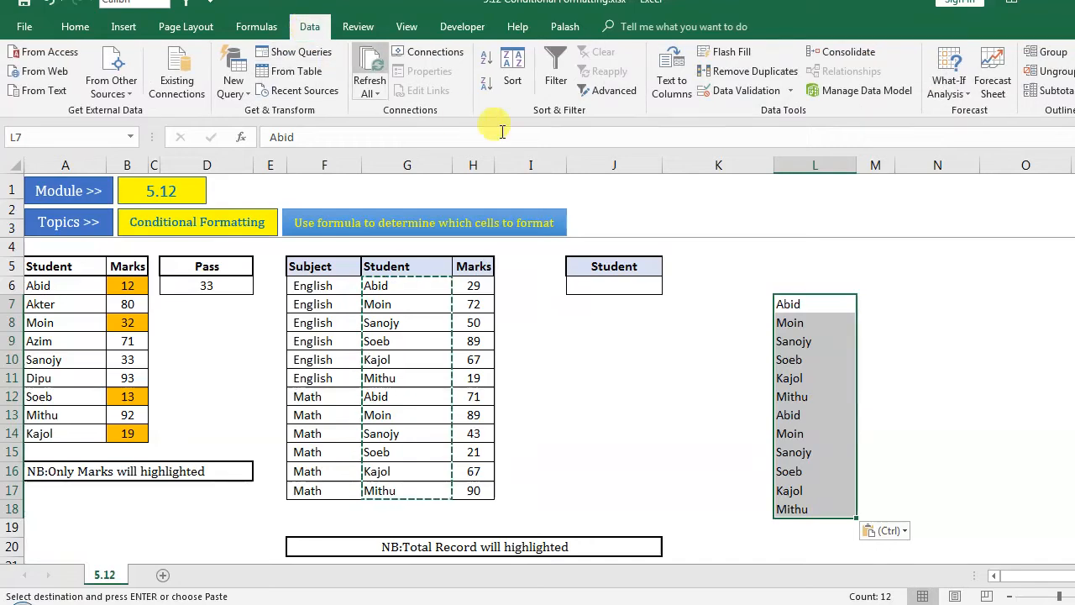
left_click(754, 73)
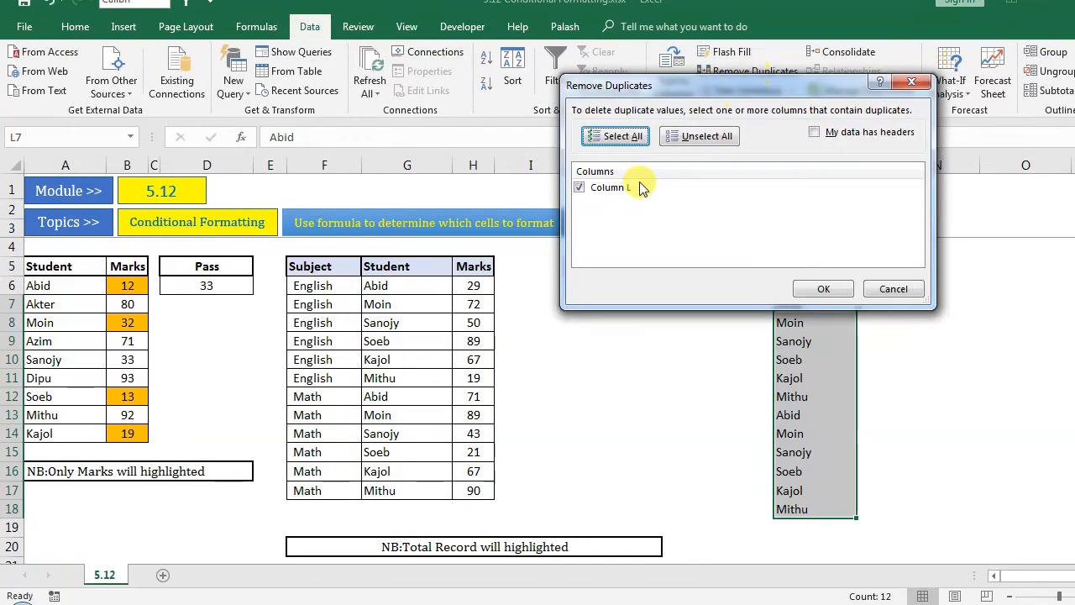
left_click(823, 288)
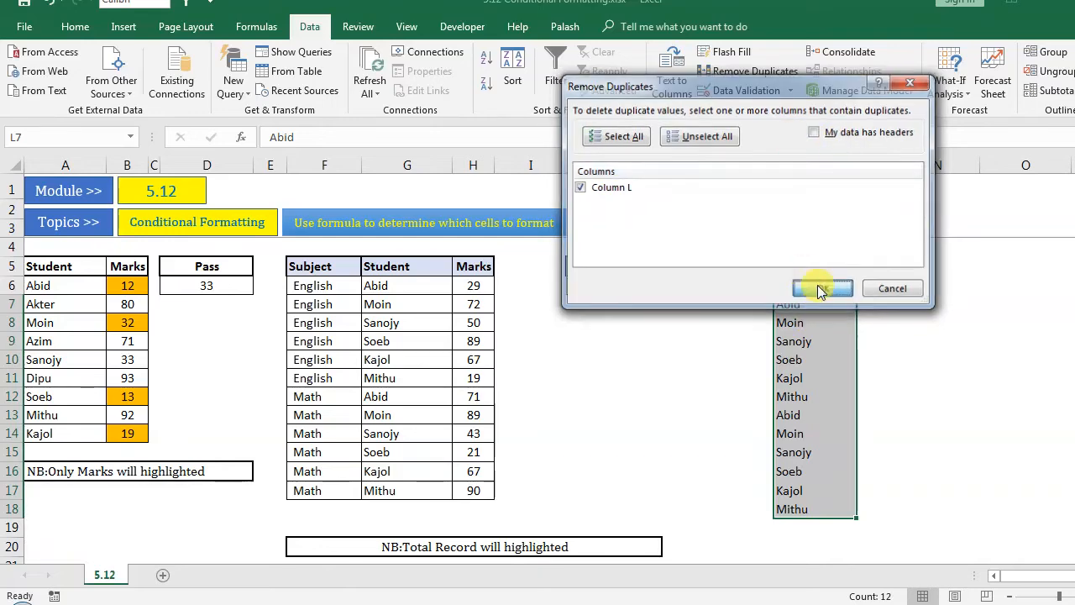
left_click(578, 346)
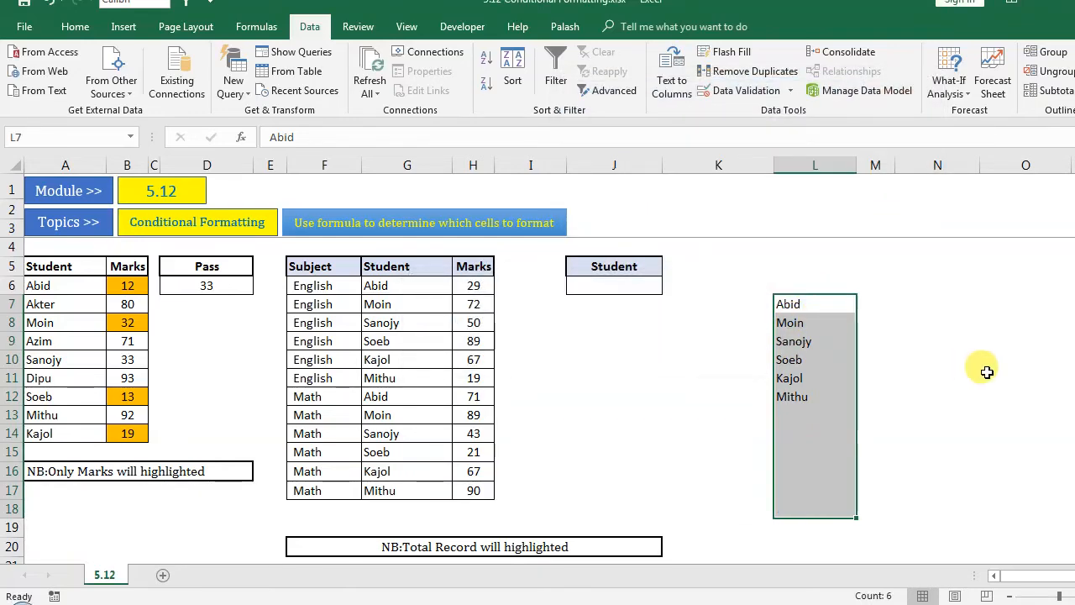
left_click(983, 373)
left_click_drag(784, 304, 794, 398)
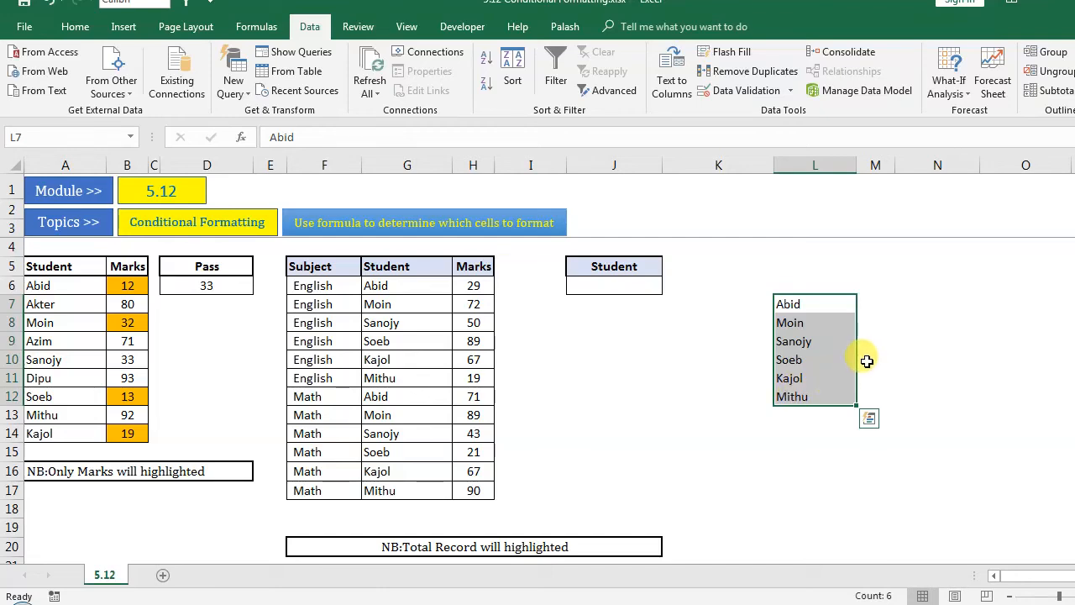
left_click_drag(811, 305, 811, 396)
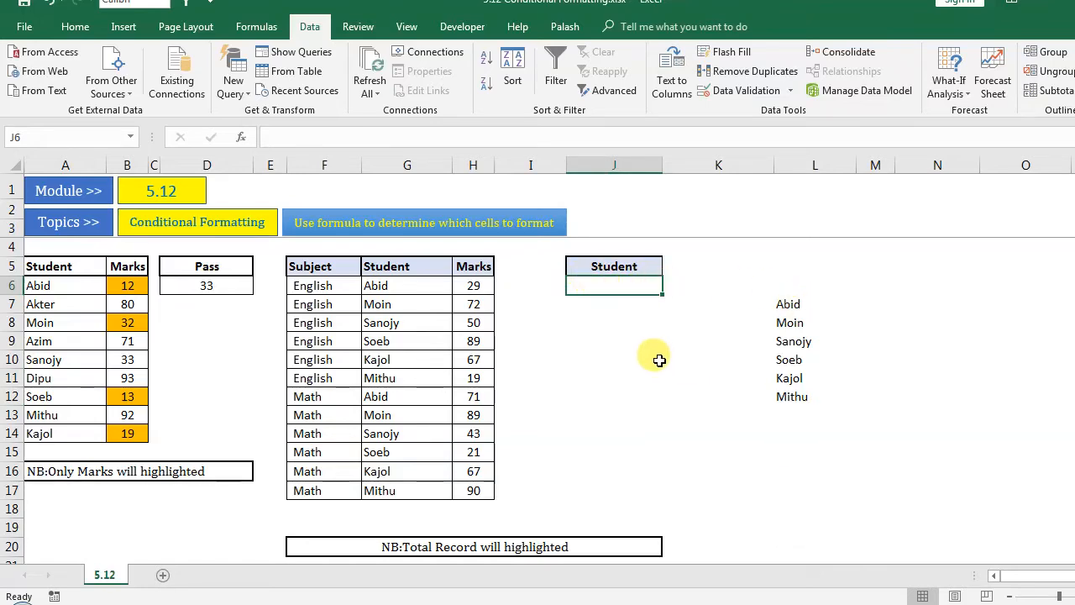
left_click(907, 343)
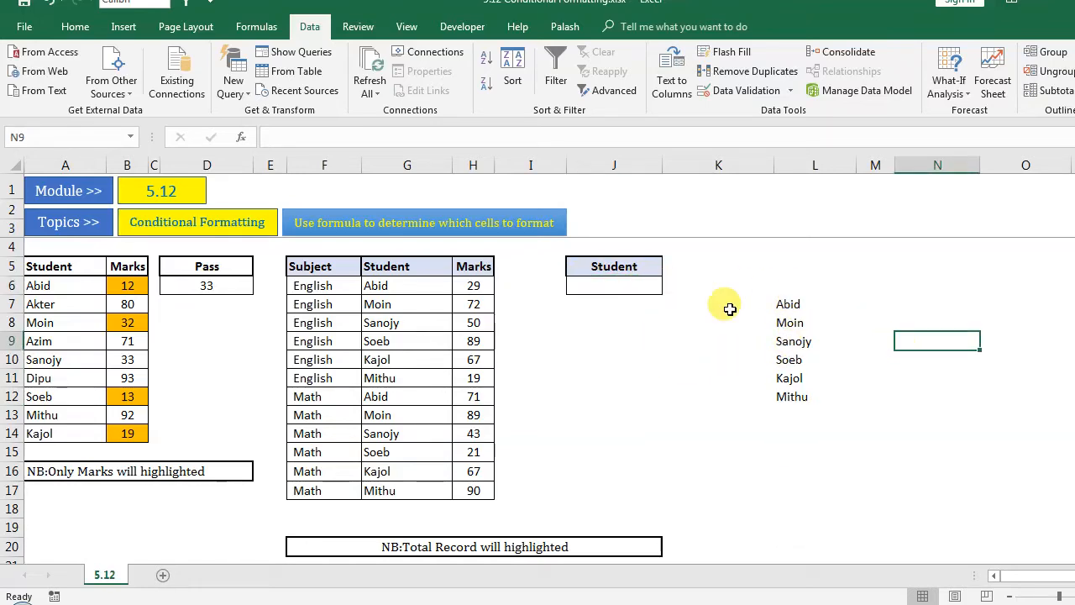
Add data validation to the Student cell J6, allowing a list with the source =$L$7:$L$12
left_click(616, 283)
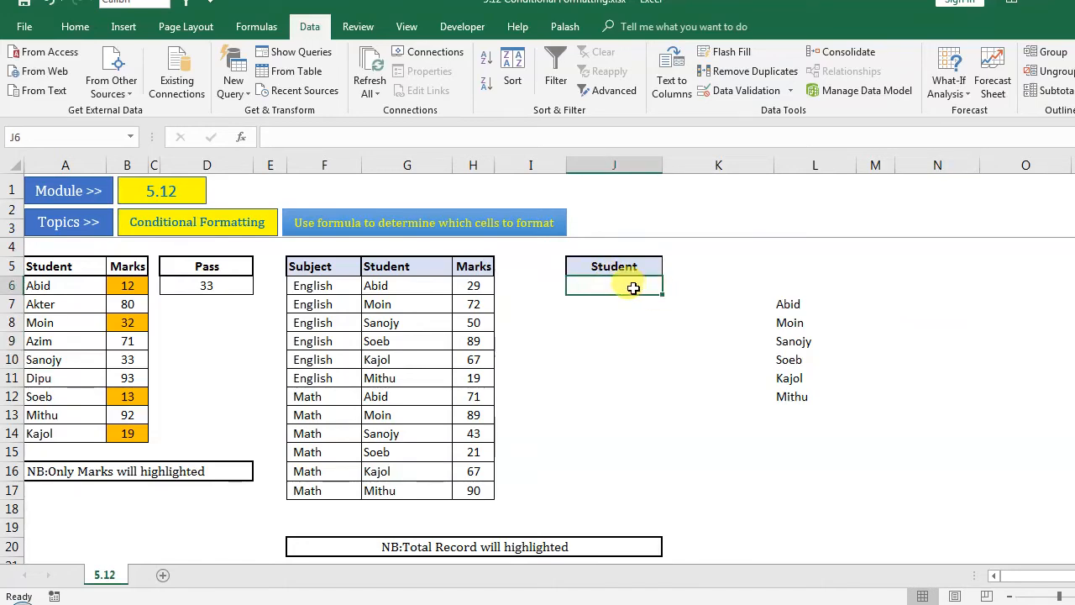
left_click(795, 94)
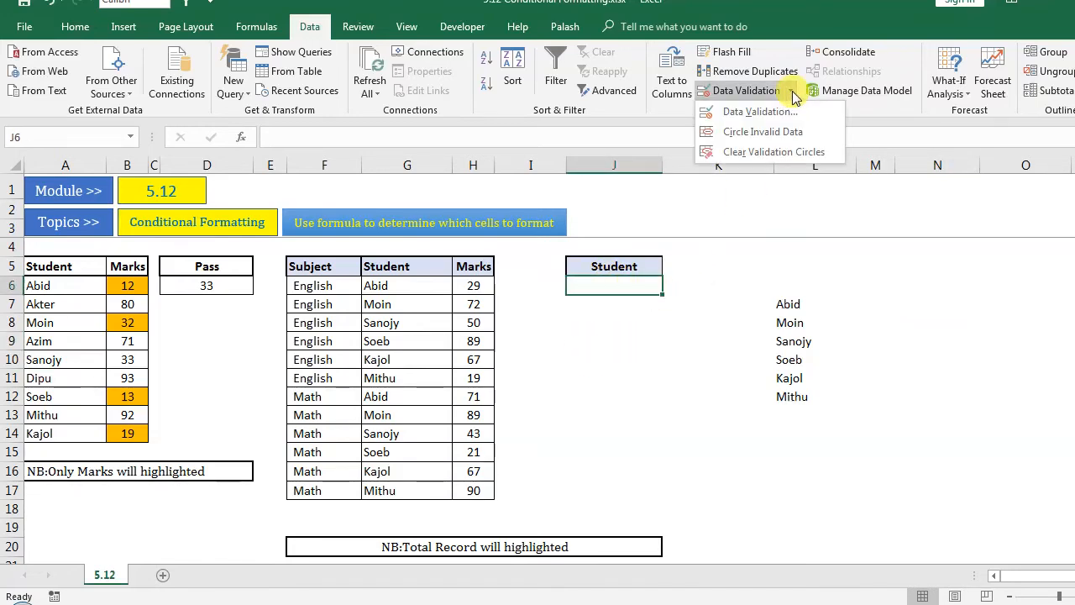
left_click(738, 110)
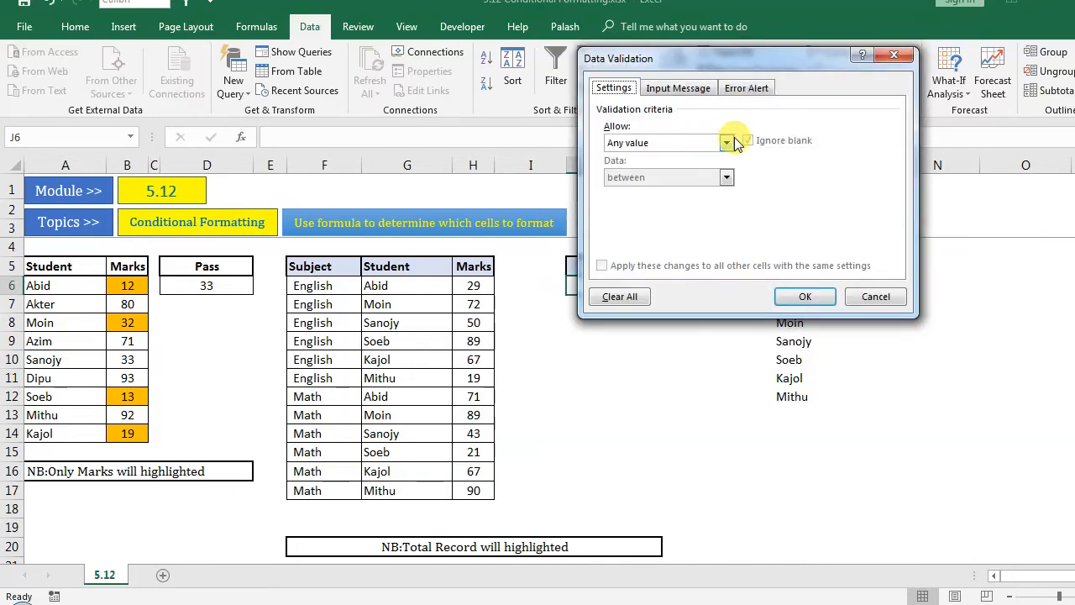
left_click(727, 144)
left_click(634, 184)
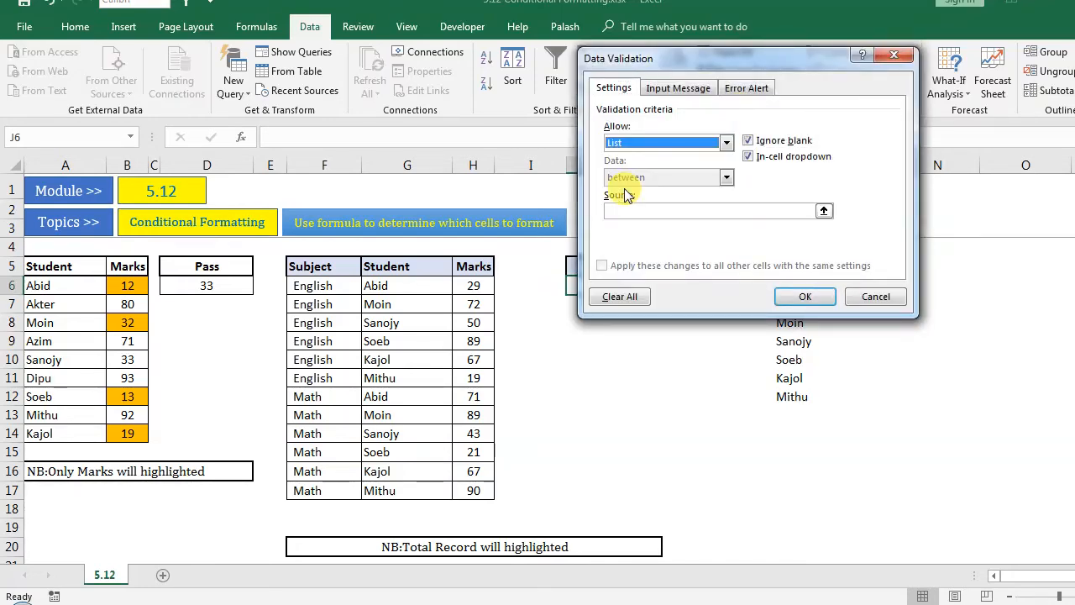
left_click(822, 213)
left_click_drag(790, 305, 794, 393)
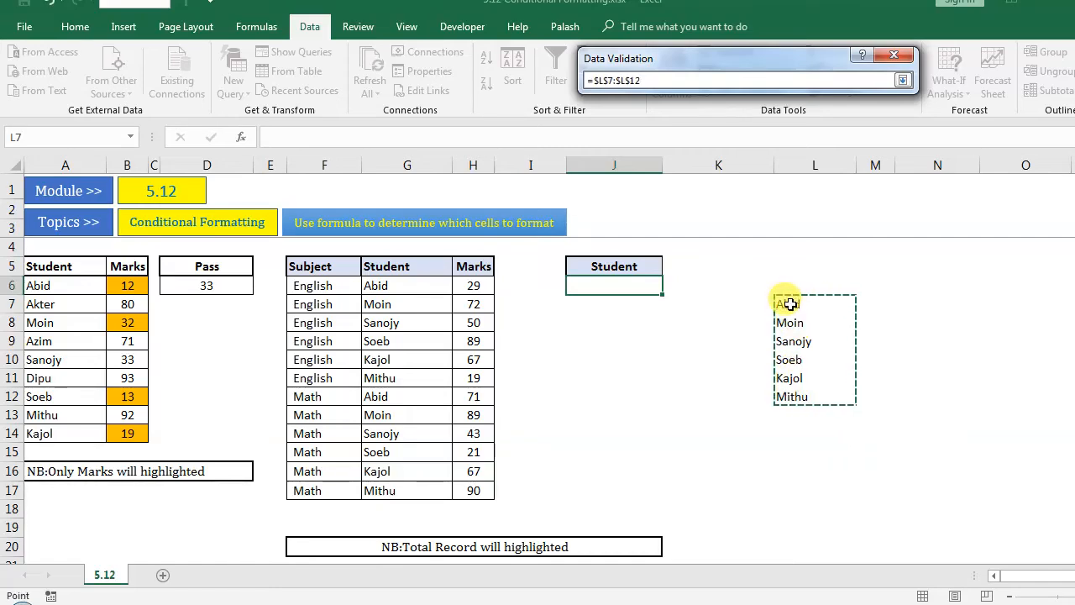
left_click(904, 84)
left_click(818, 294)
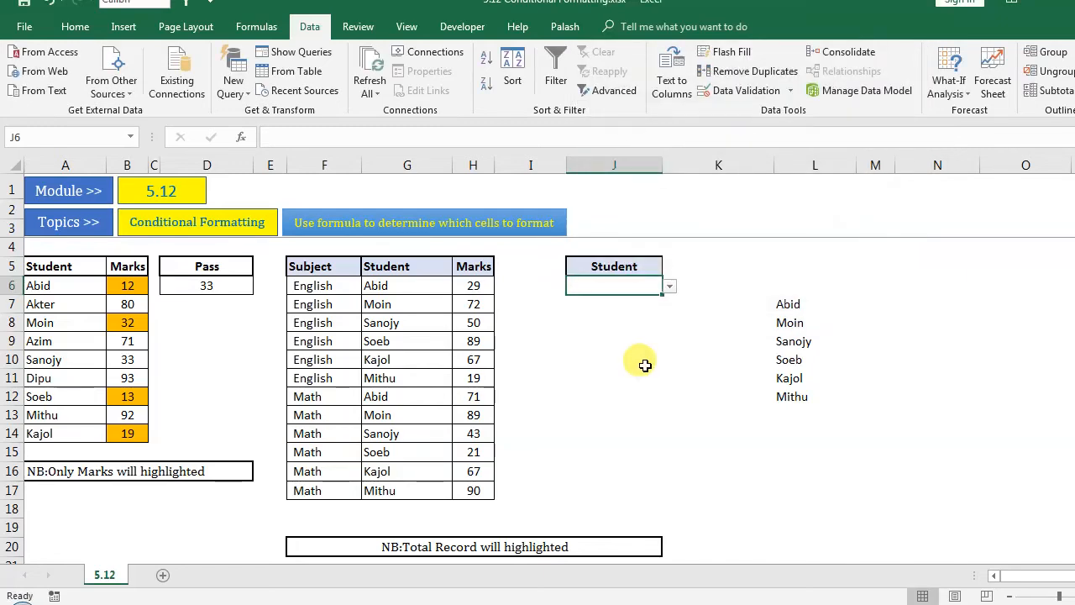
Try the dropdown choices in the Student cell J6 and select the fifth student in the list
left_click(670, 288)
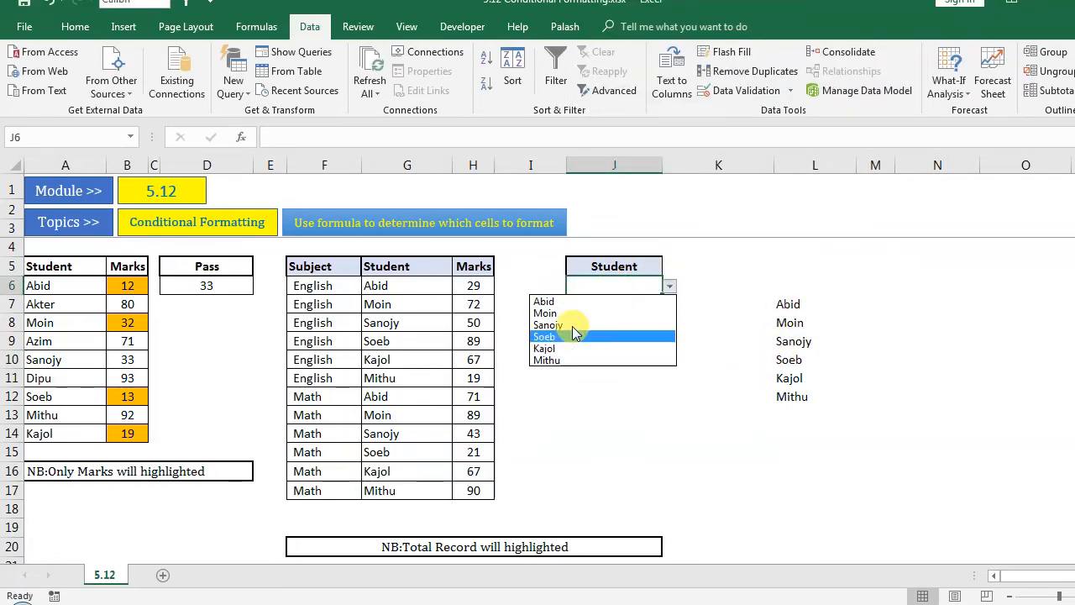
left_click(571, 301)
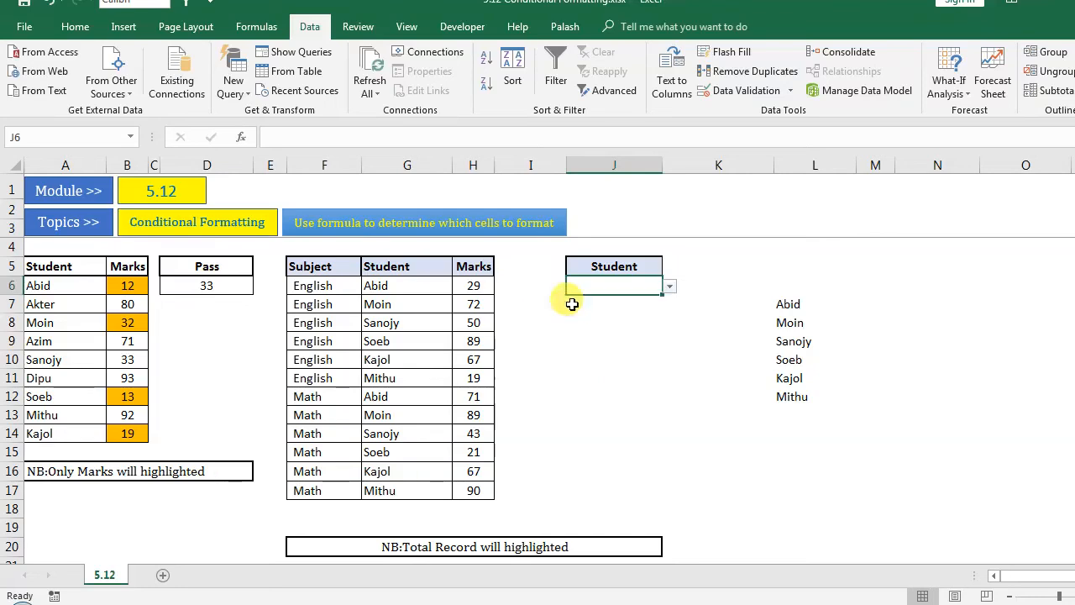
left_click(670, 285)
left_click(664, 335)
left_click(672, 288)
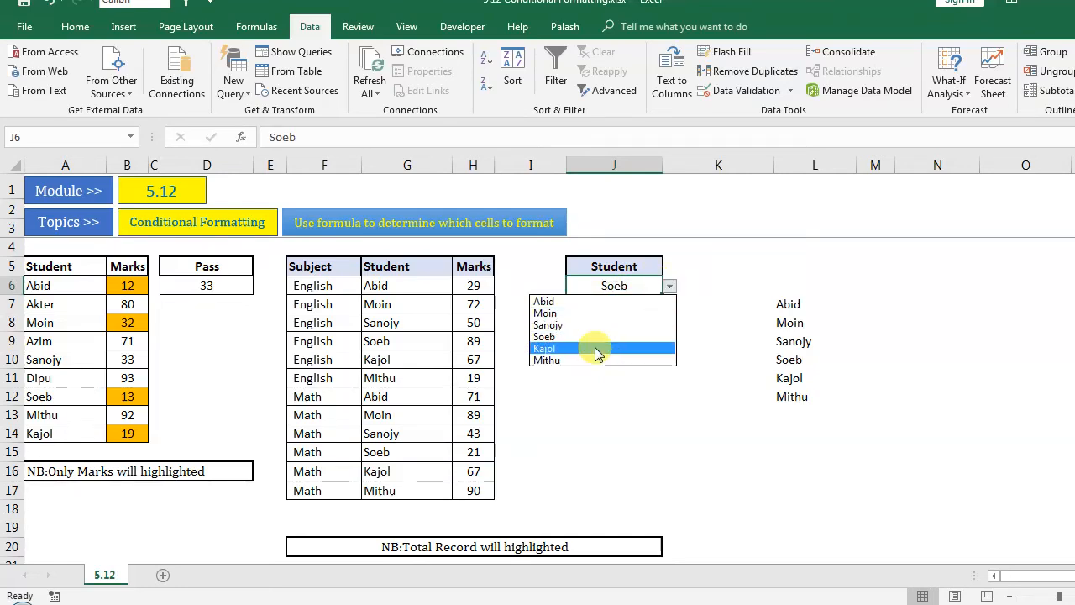
left_click(593, 347)
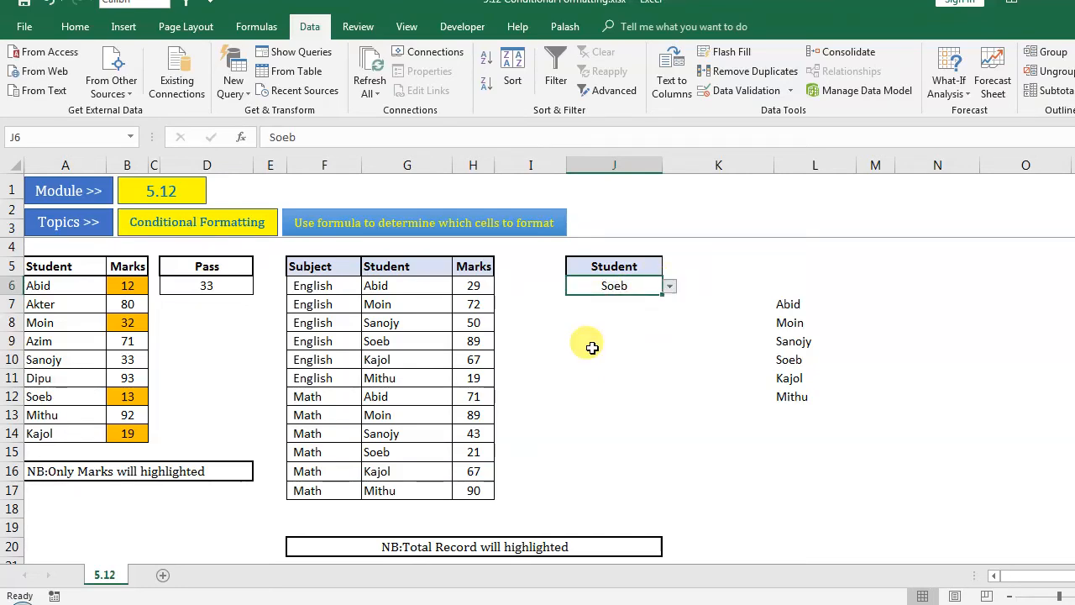
left_click(397, 286)
left_click(626, 286)
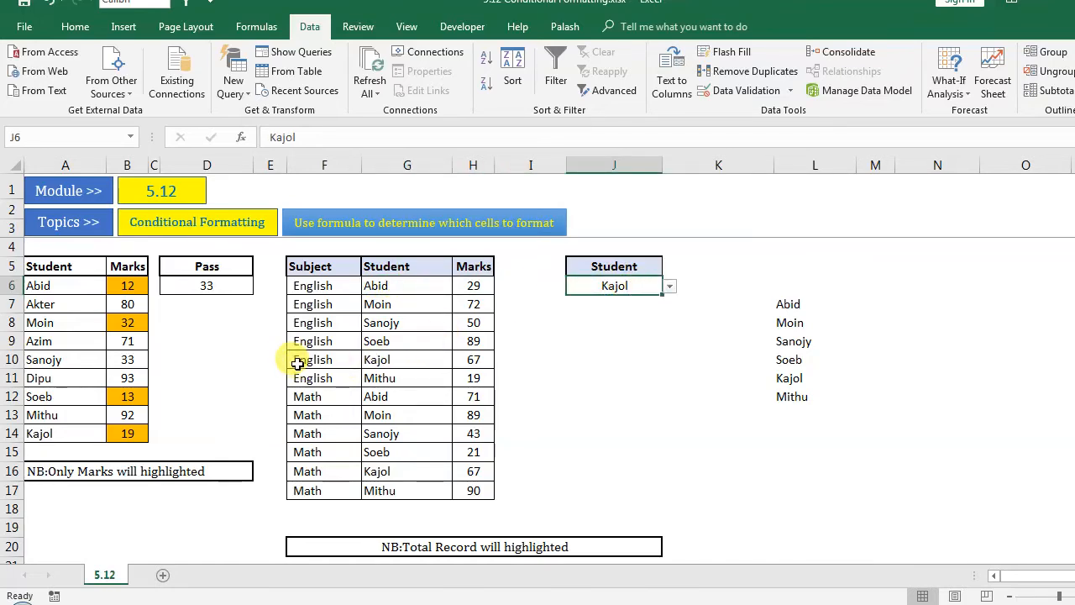
Examine the selected student's English record in F10:H10 and Math record in F16:H16
left_click_drag(290, 361, 449, 362)
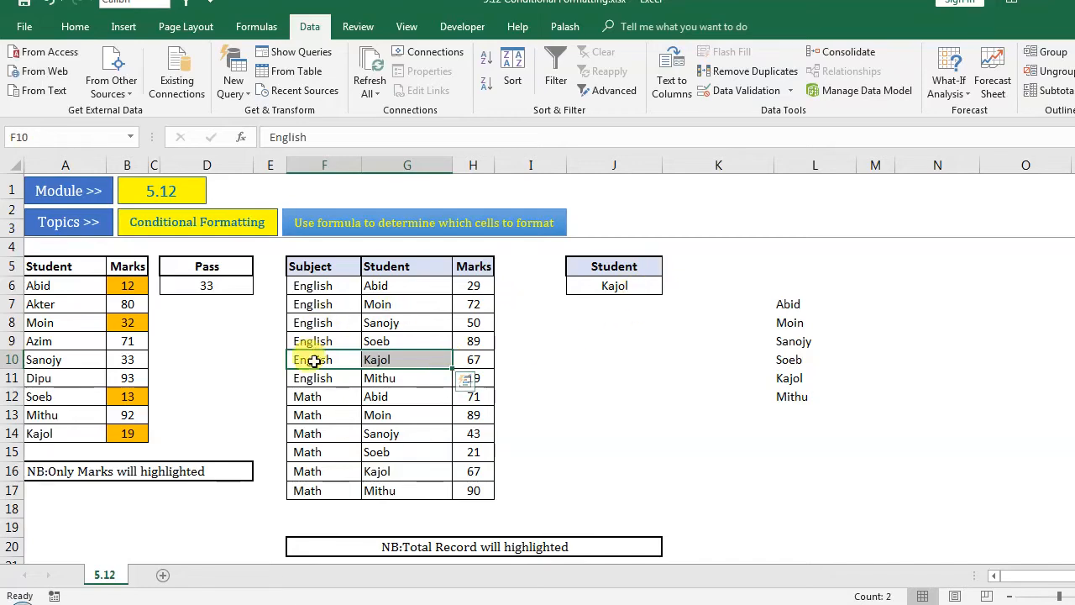
left_click_drag(311, 362, 483, 360)
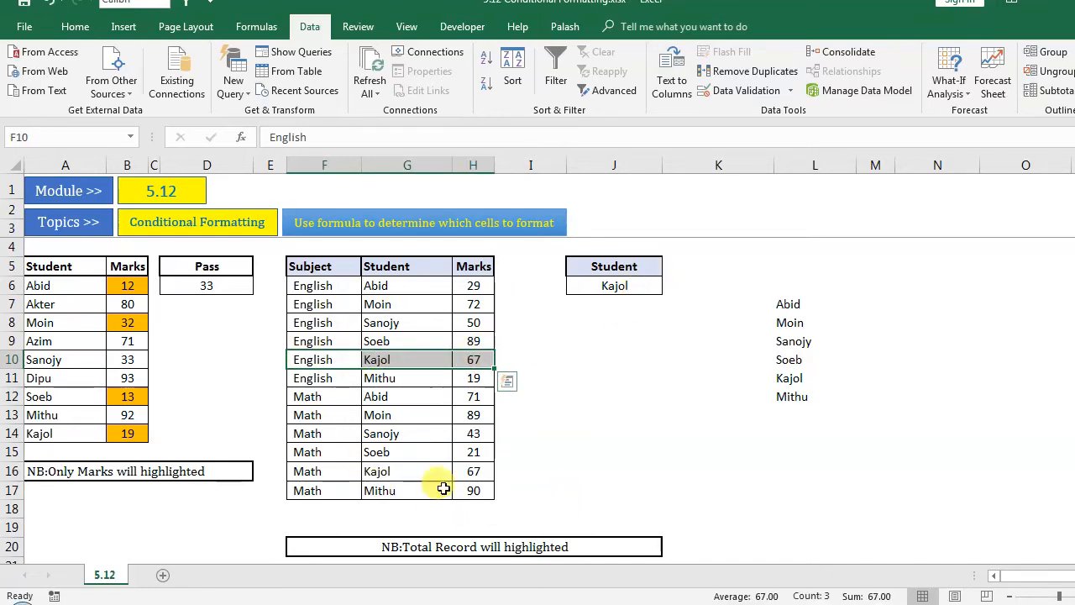
left_click(345, 477)
left_click_drag(344, 477, 473, 472)
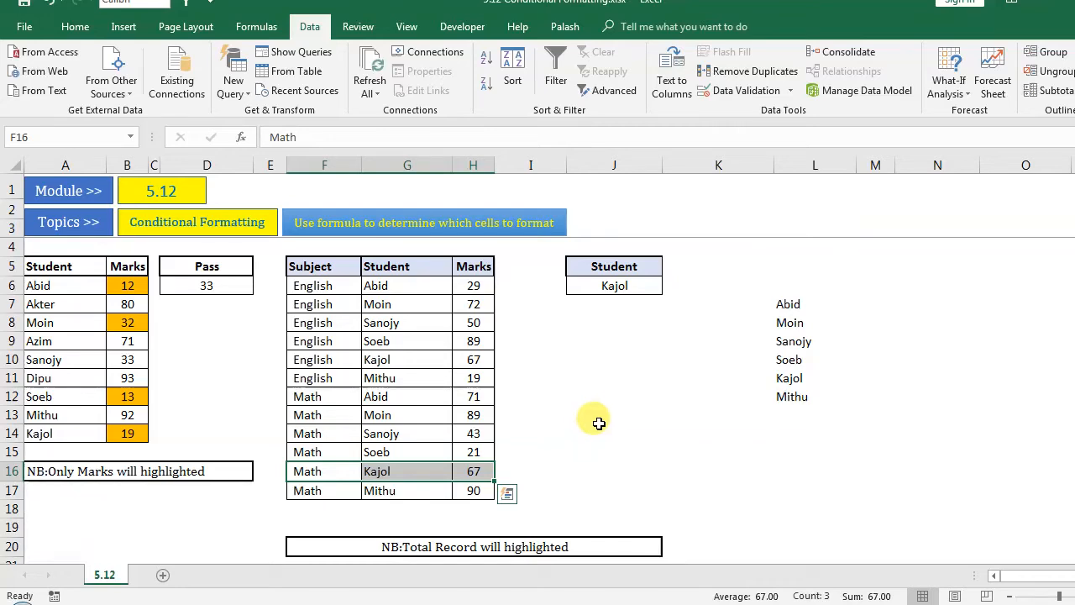
left_click(578, 414)
left_click(622, 376)
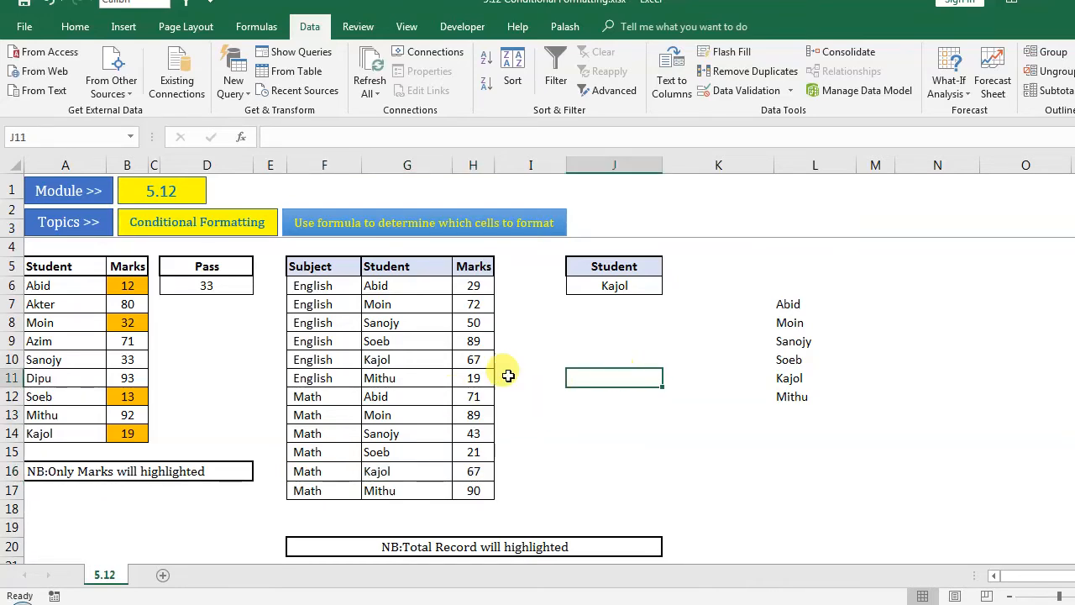
Start a new conditional formatting rule for F6:H17 that uses a formula to determine which cells to format
left_click_drag(308, 286, 480, 488)
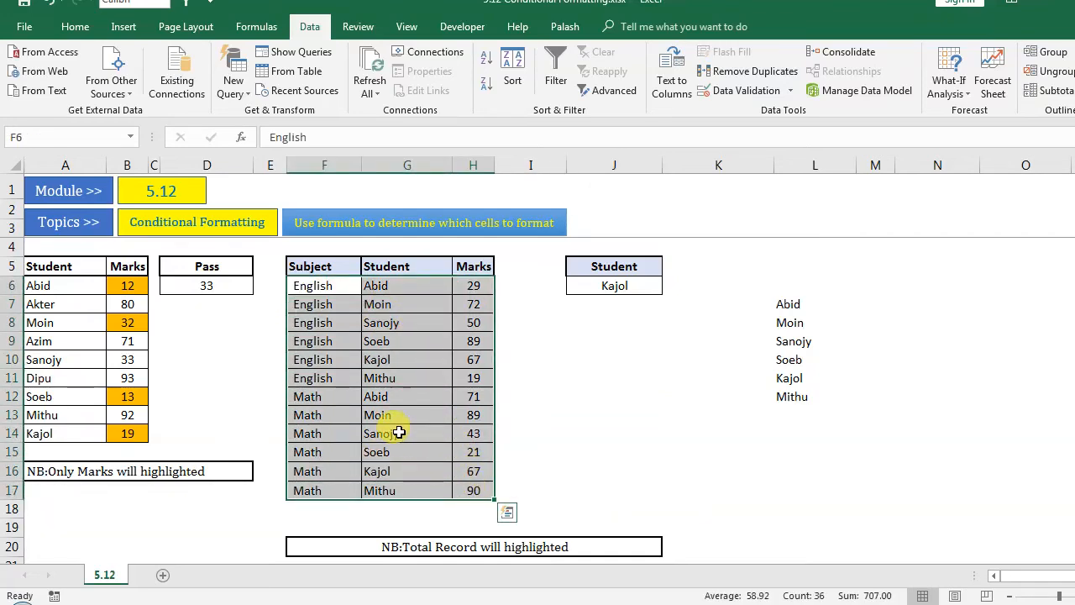
key("alt")
key("h")
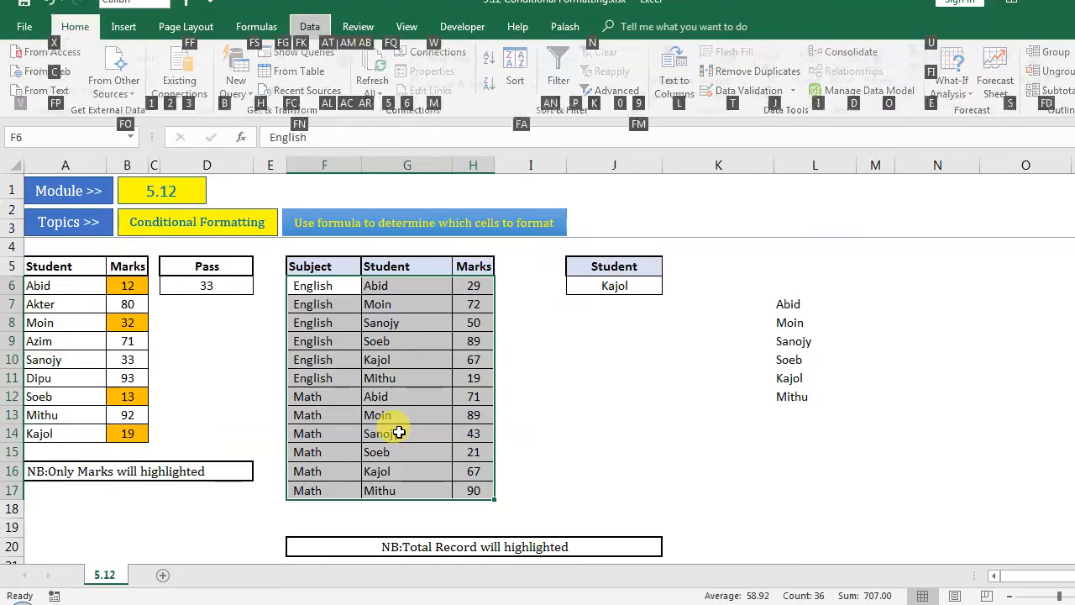
key("l")
key("n")
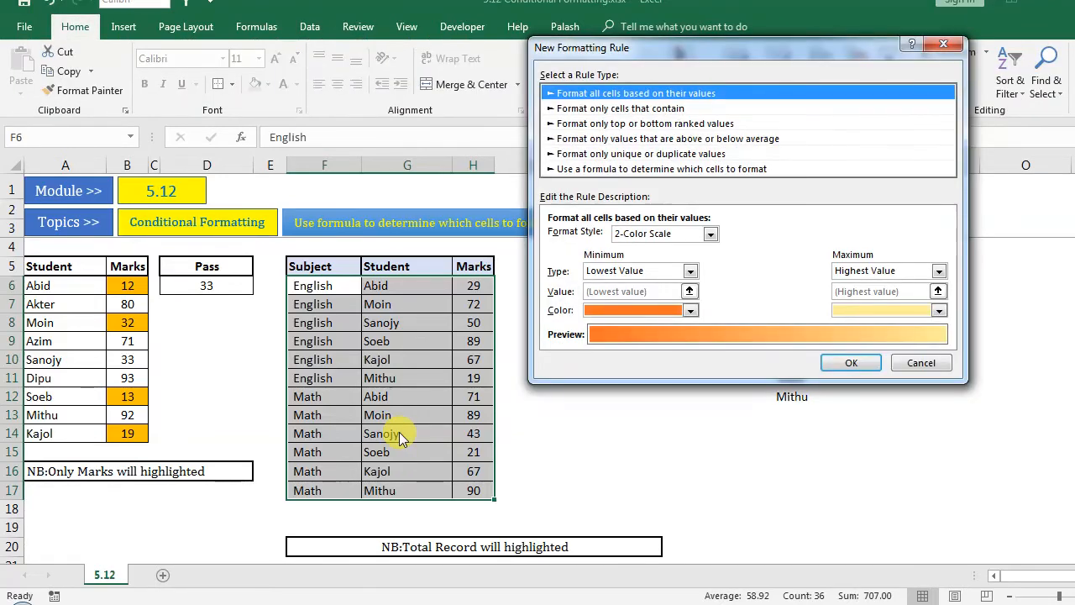
left_click_drag(742, 59, 809, 125)
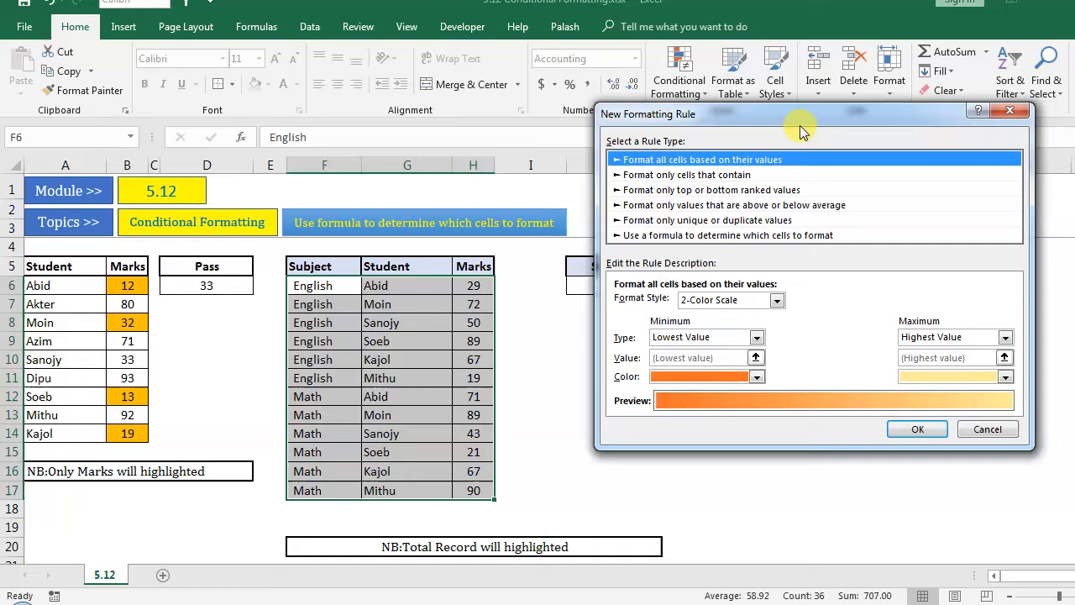
left_click(668, 235)
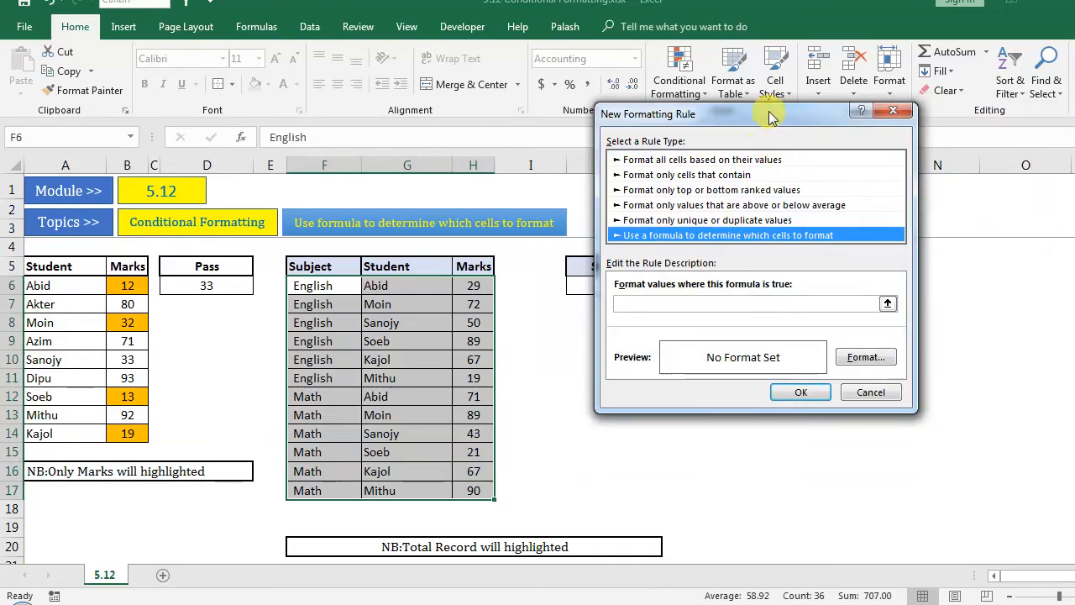
left_click_drag(766, 116, 889, 183)
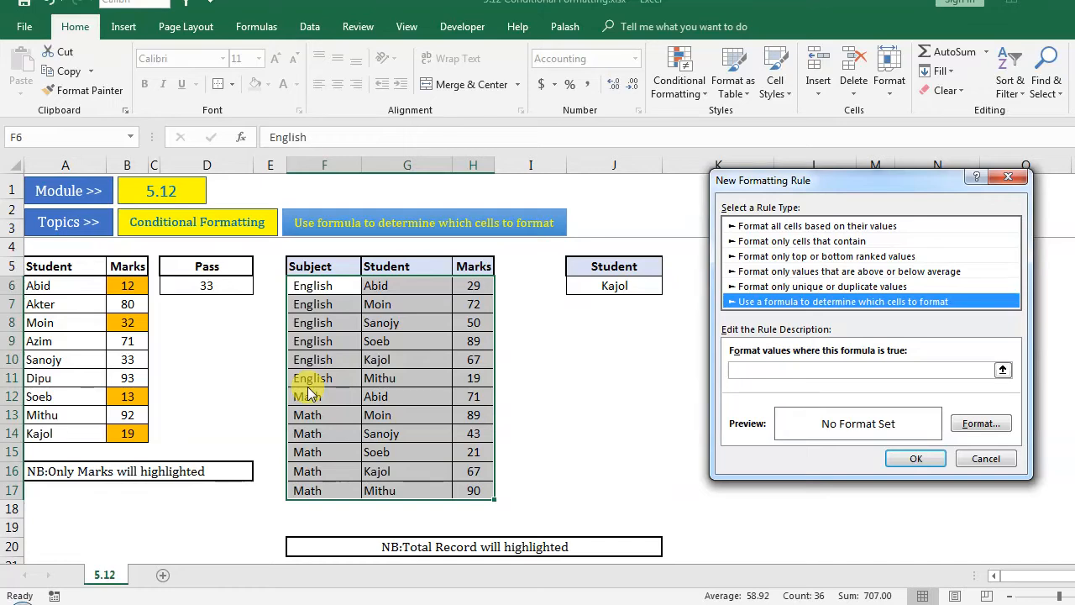
Enter =$G6=$J$6 as the rule's formula, locking only the column of the G6 reference
left_click(753, 369)
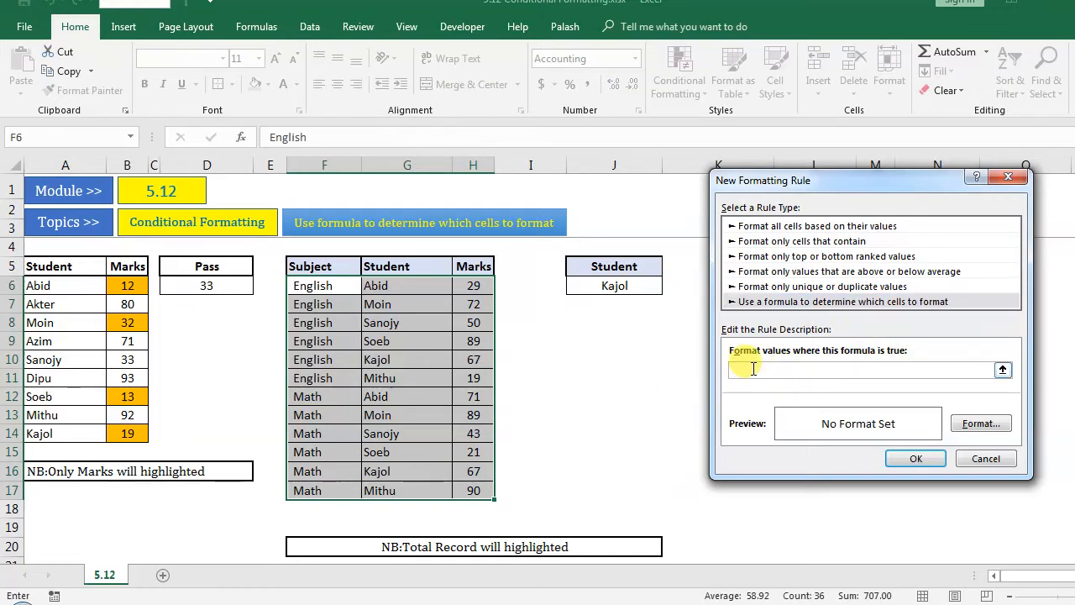
type("=")
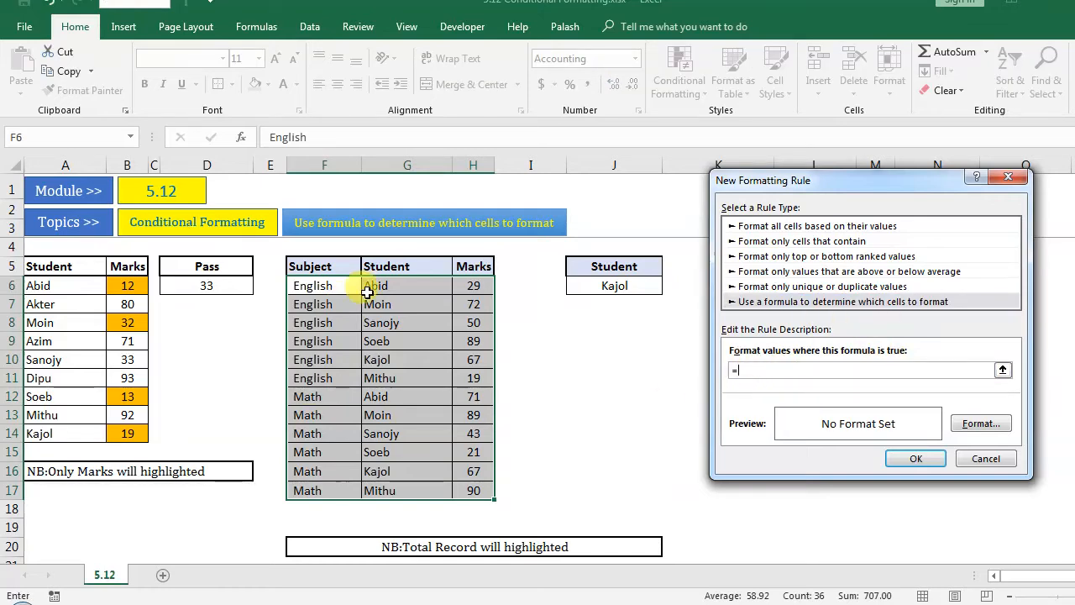
left_click(401, 287)
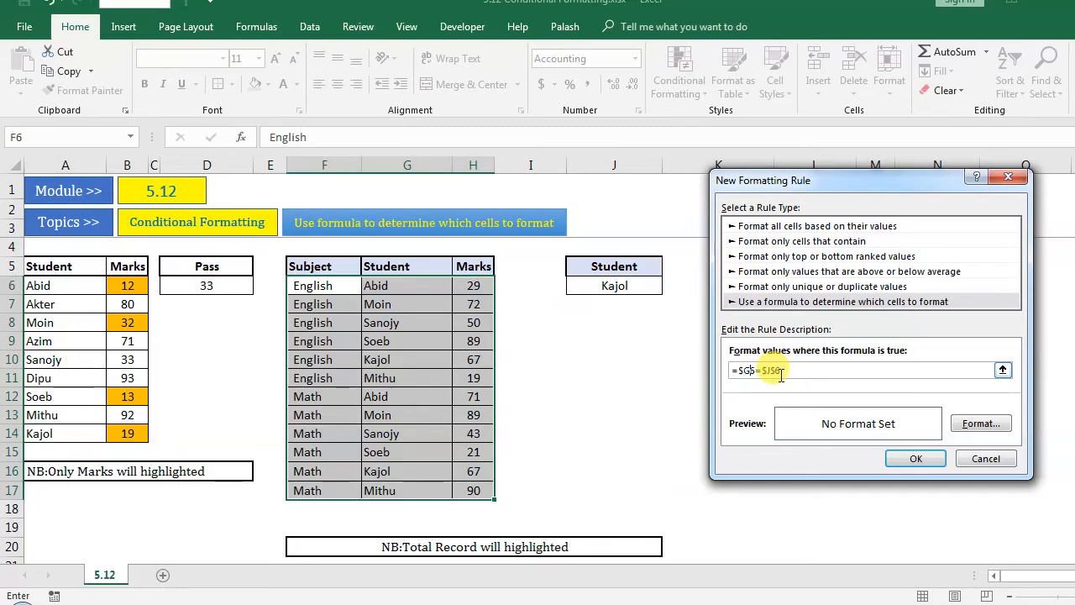
key("Delete")
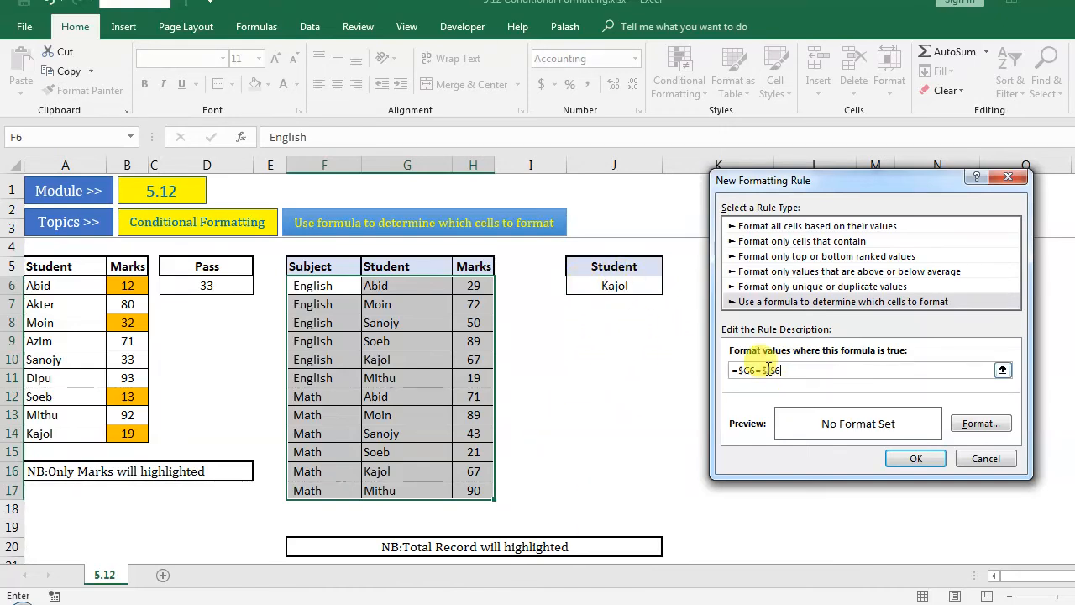
left_click_drag(762, 370, 796, 370)
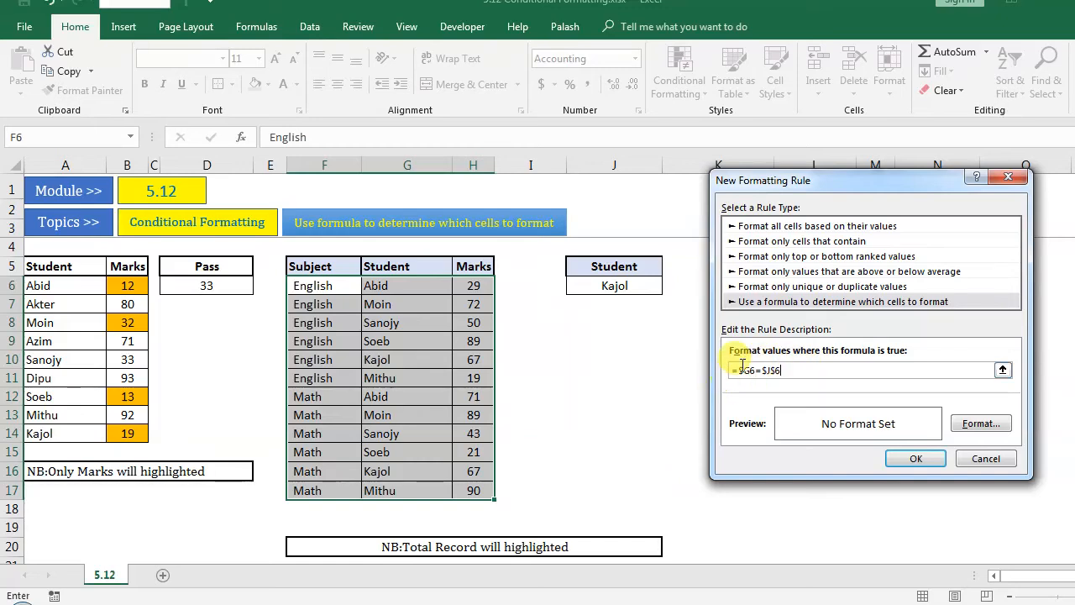
Give the rule a light green fill and apply it to the selected records
left_click(980, 424)
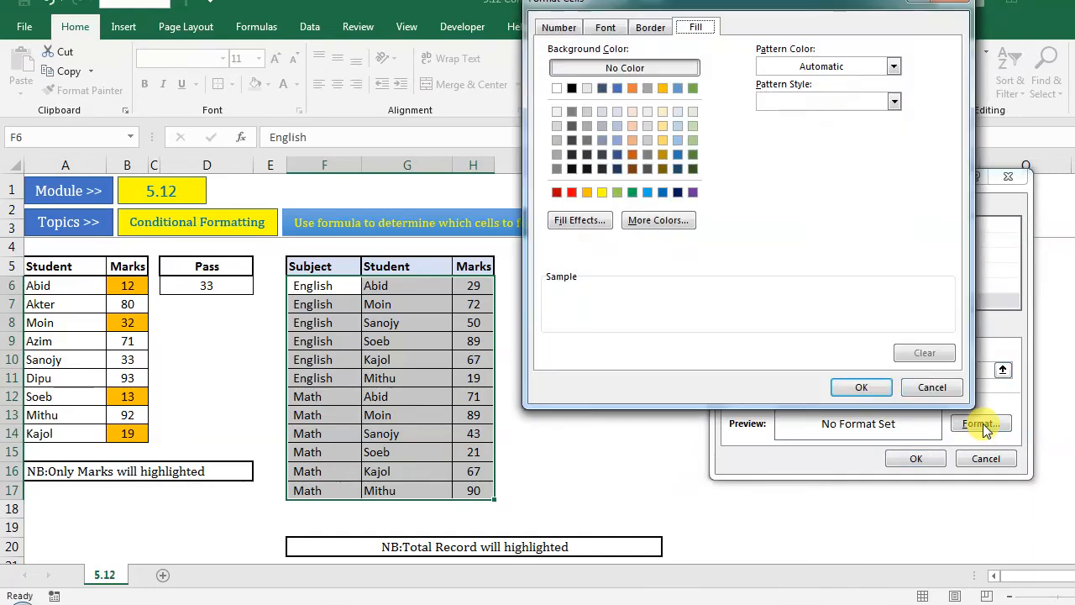
left_click(617, 193)
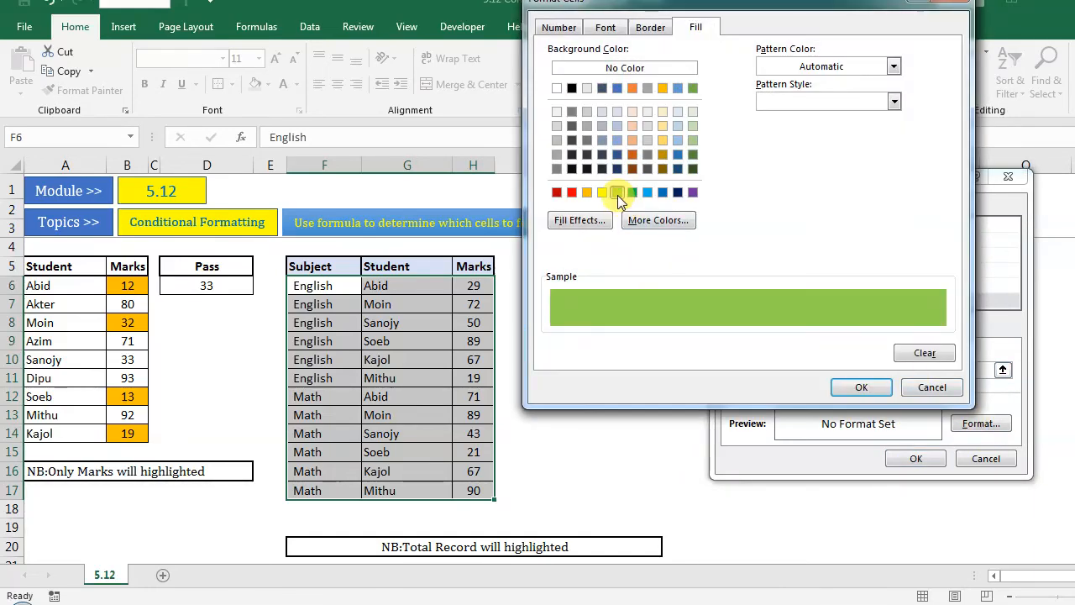
left_click(853, 389)
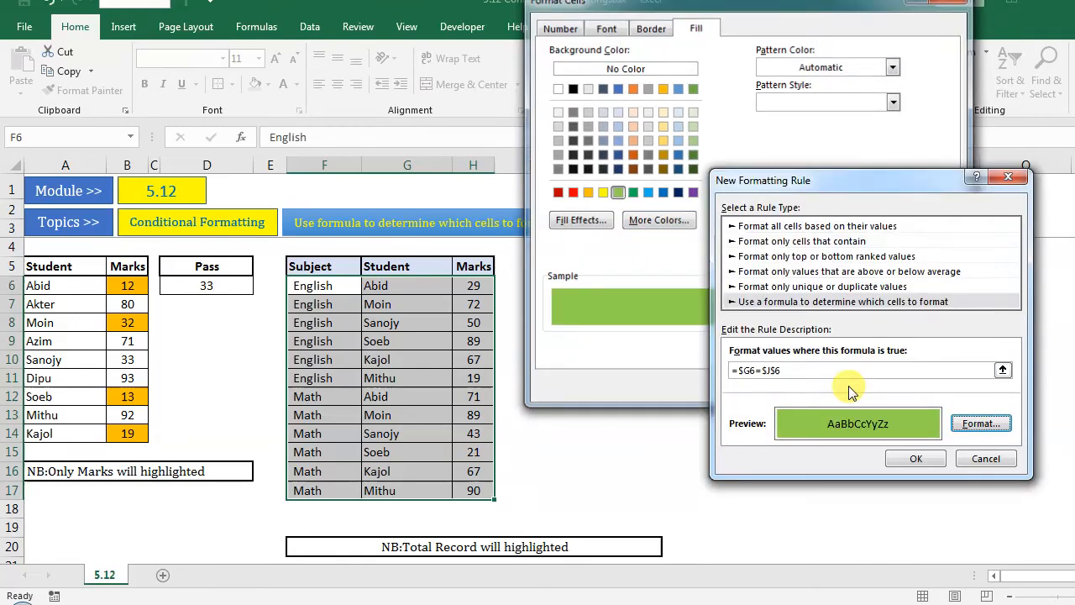
left_click(915, 460)
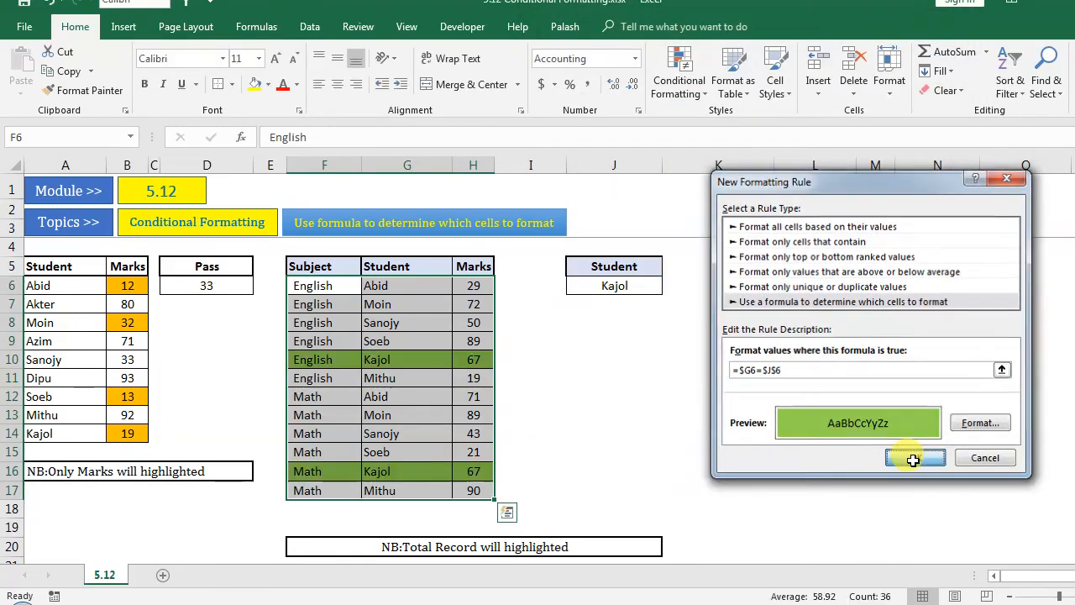
Check the highlighting of the selected student's whole records in rows 10 and 16
left_click(635, 430)
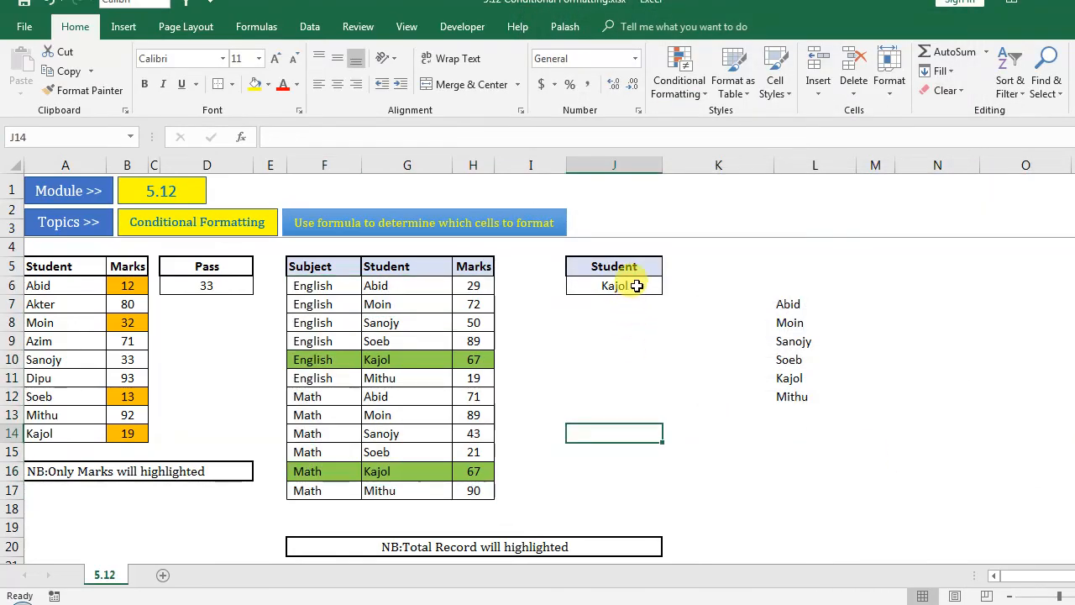
left_click_drag(294, 359, 475, 359)
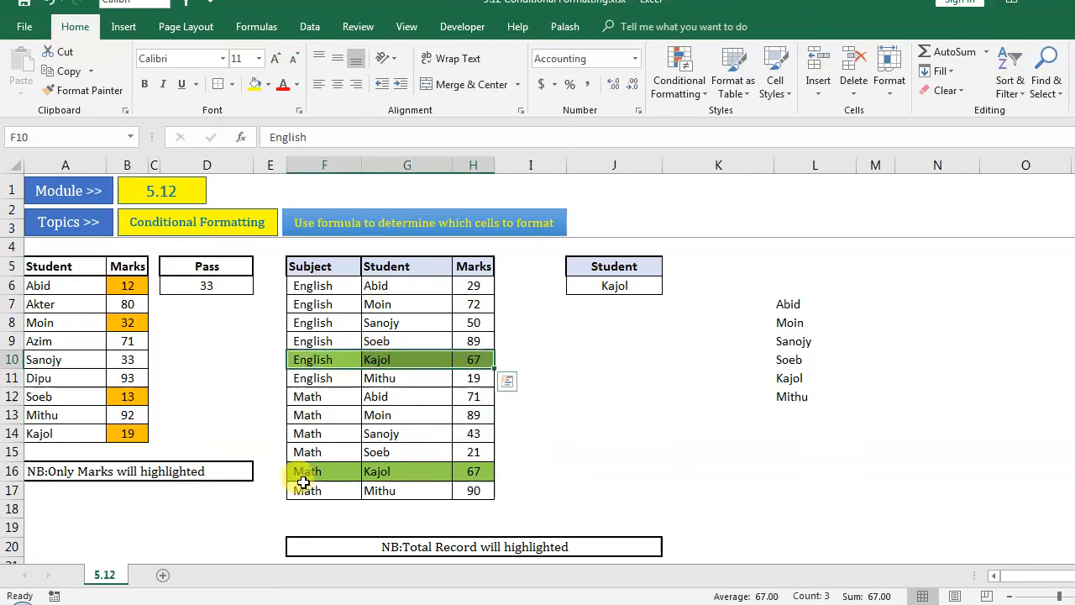
left_click_drag(304, 481, 475, 481)
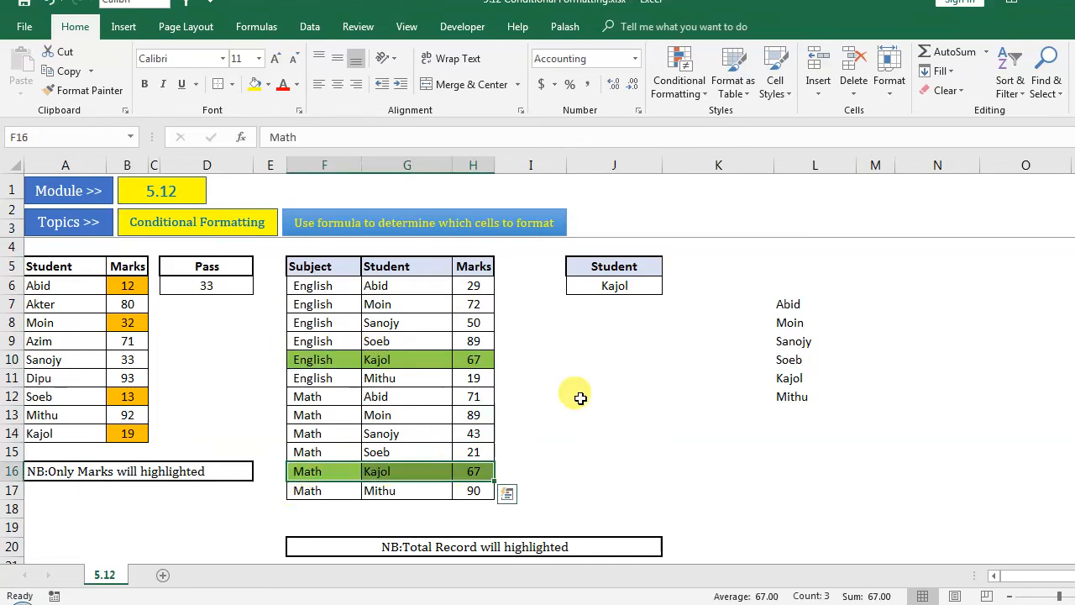
Test the highlighting by choosing the second and then the fourth student from the dropdown in J6
left_click(611, 285)
left_click(669, 287)
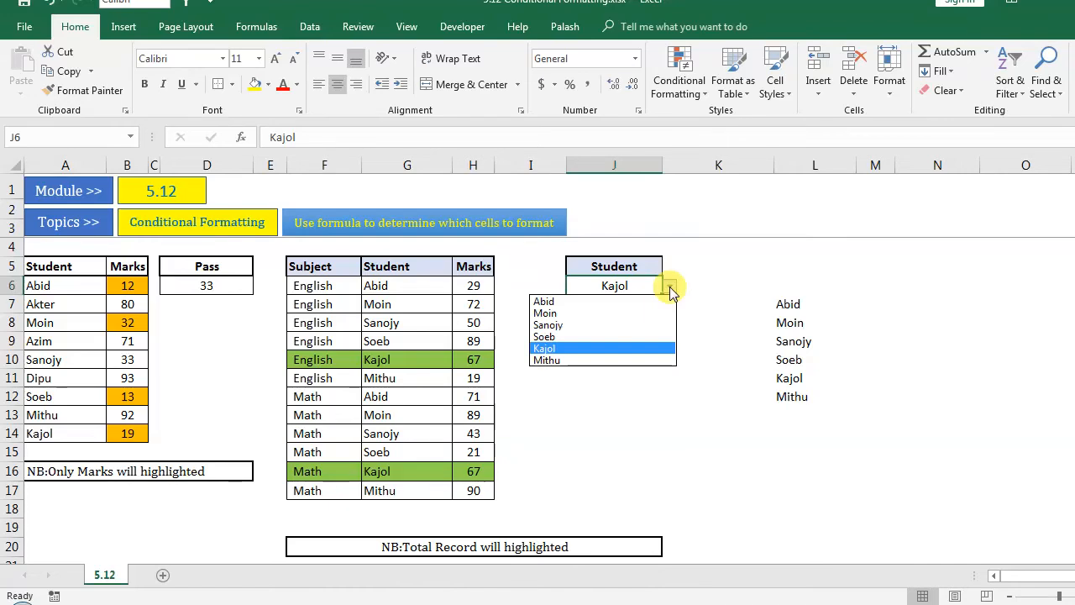
left_click(549, 313)
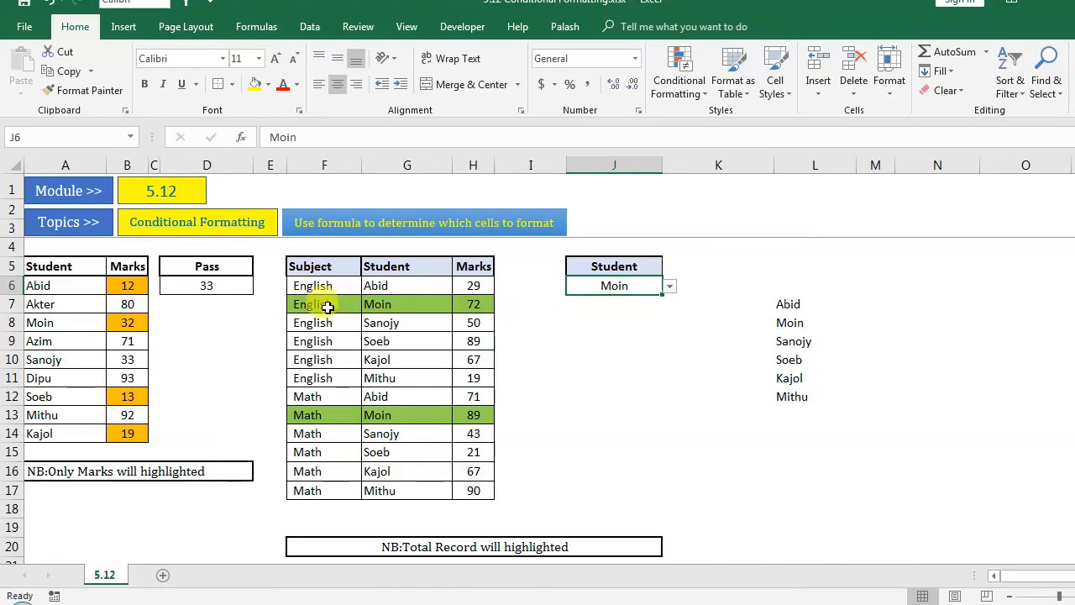
left_click_drag(319, 304, 476, 314)
left_click(629, 290)
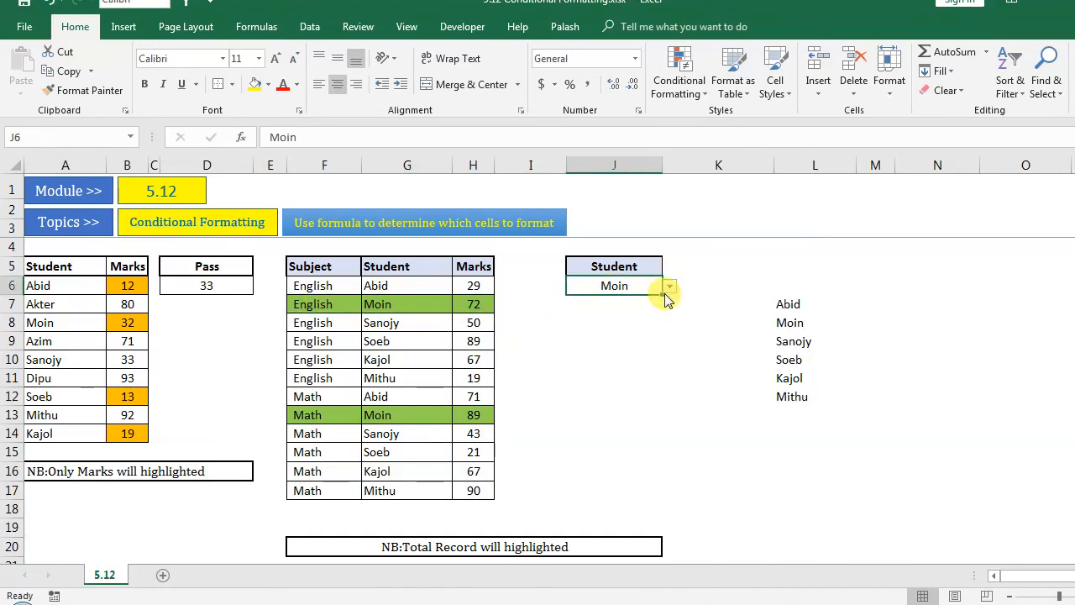
left_click(669, 286)
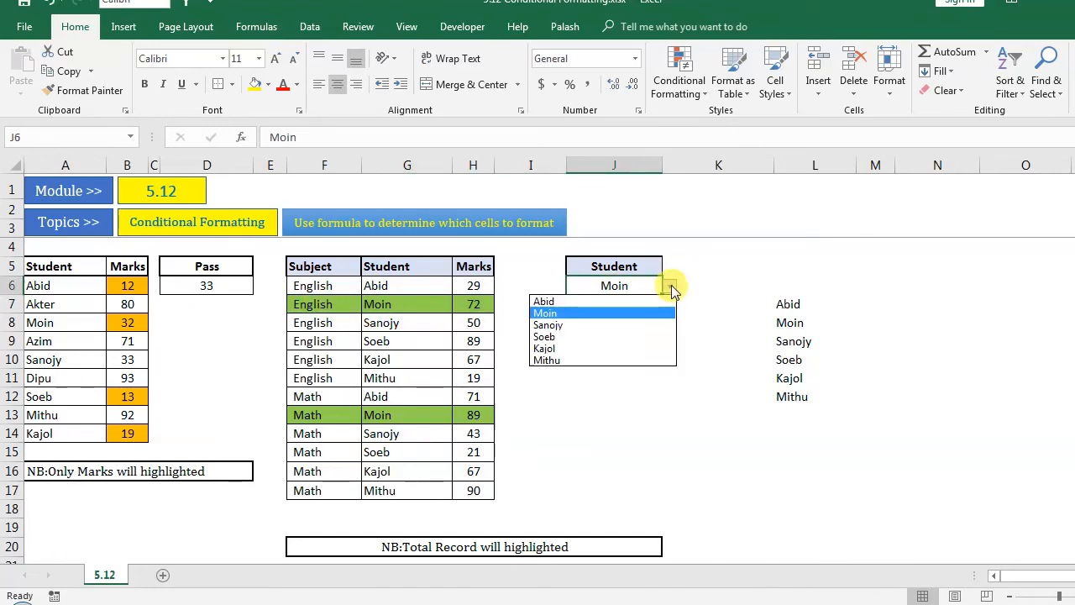
left_click(580, 337)
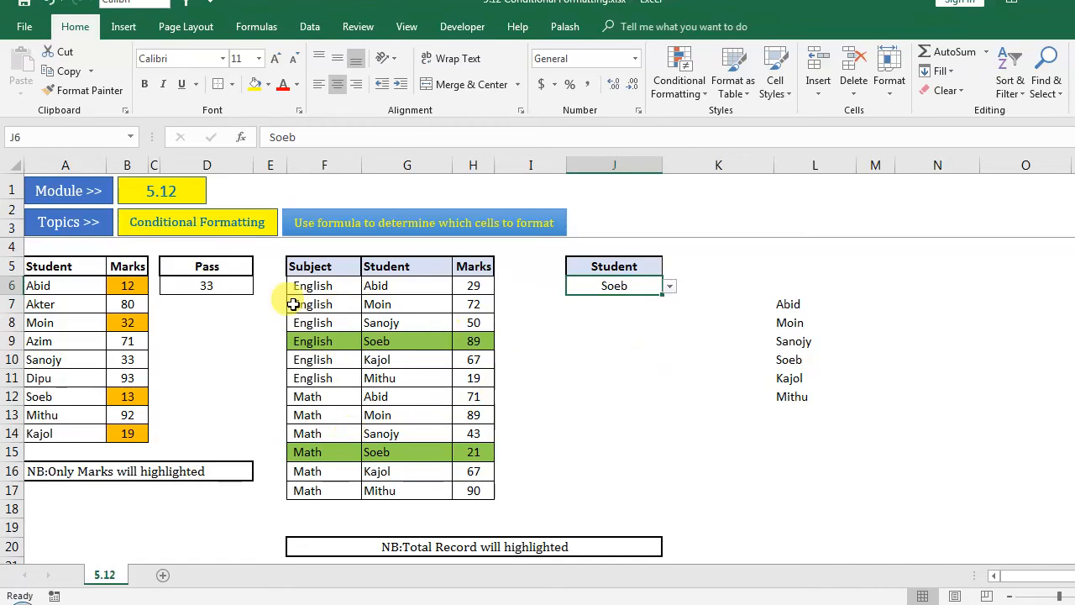
Review the formatted range F6:H17 and the list of students offered in J6
left_click_drag(295, 286, 458, 490)
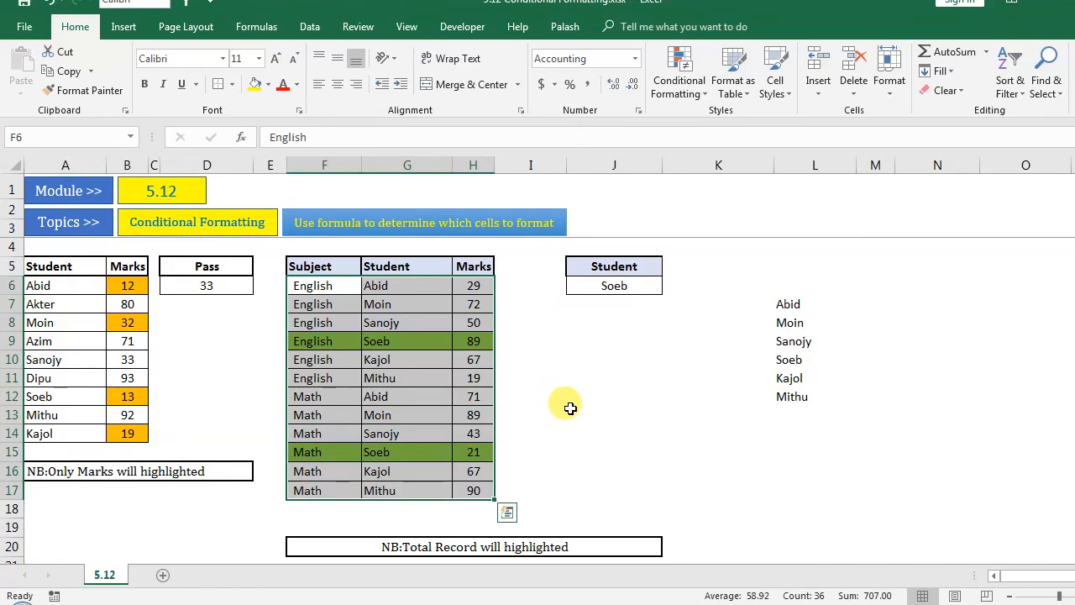
left_click(629, 285)
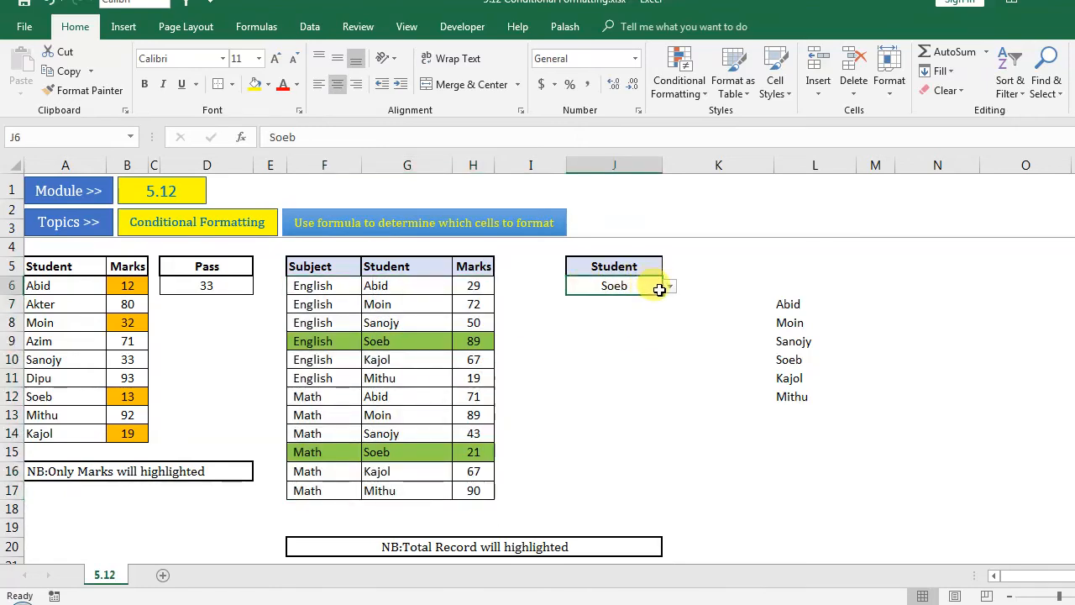
left_click(669, 287)
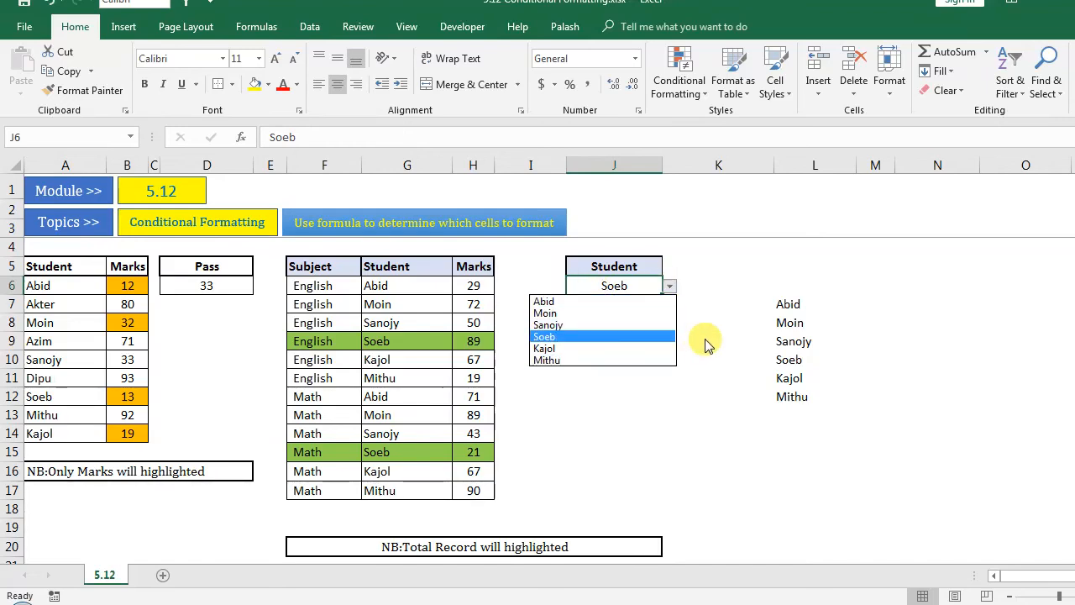
key("Escape")
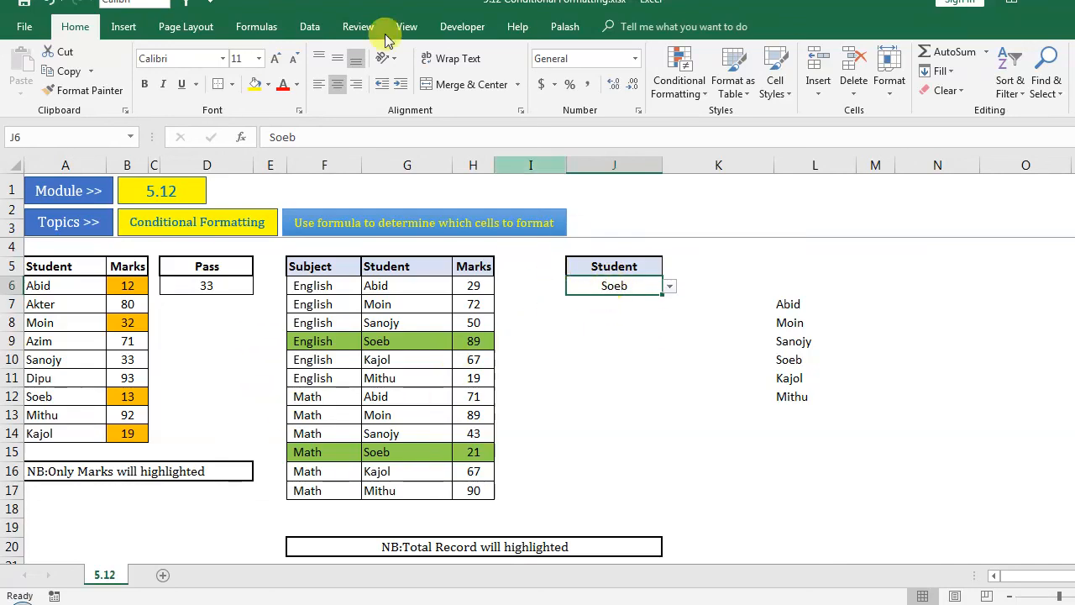
left_click(309, 25)
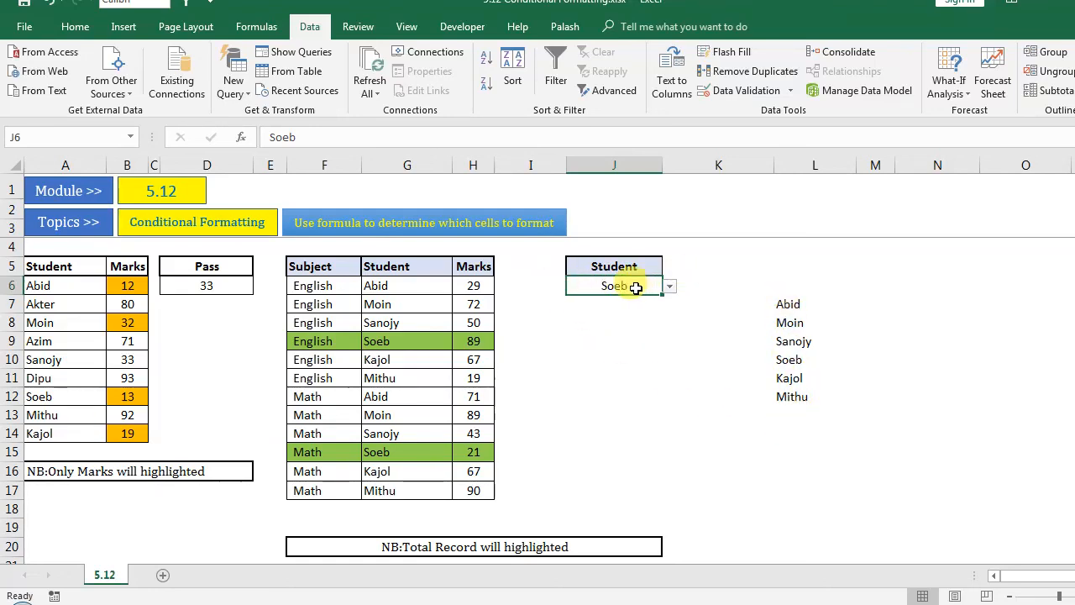
left_click(603, 367)
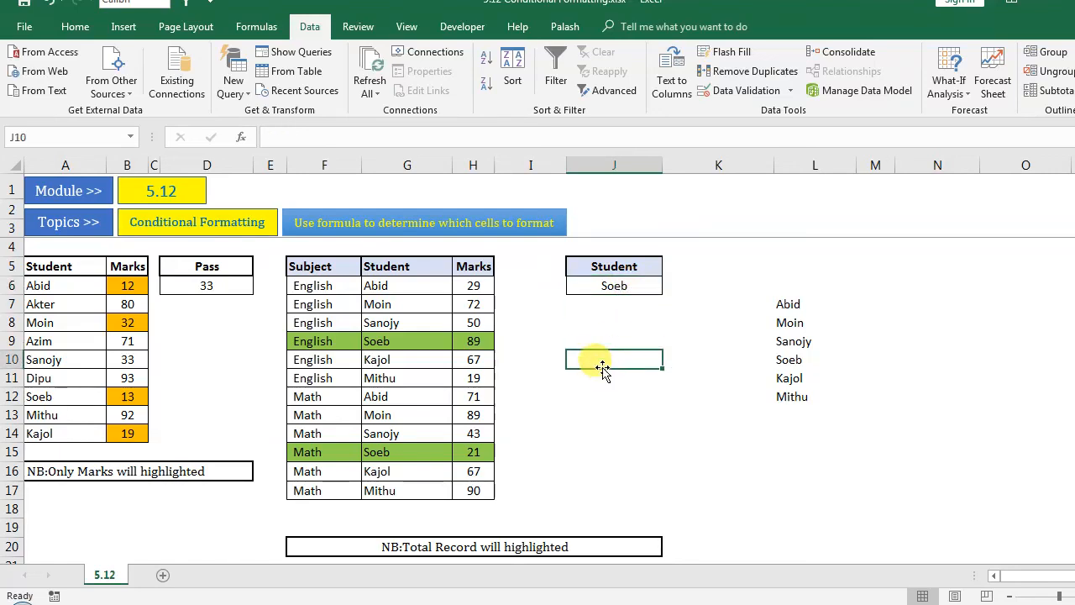